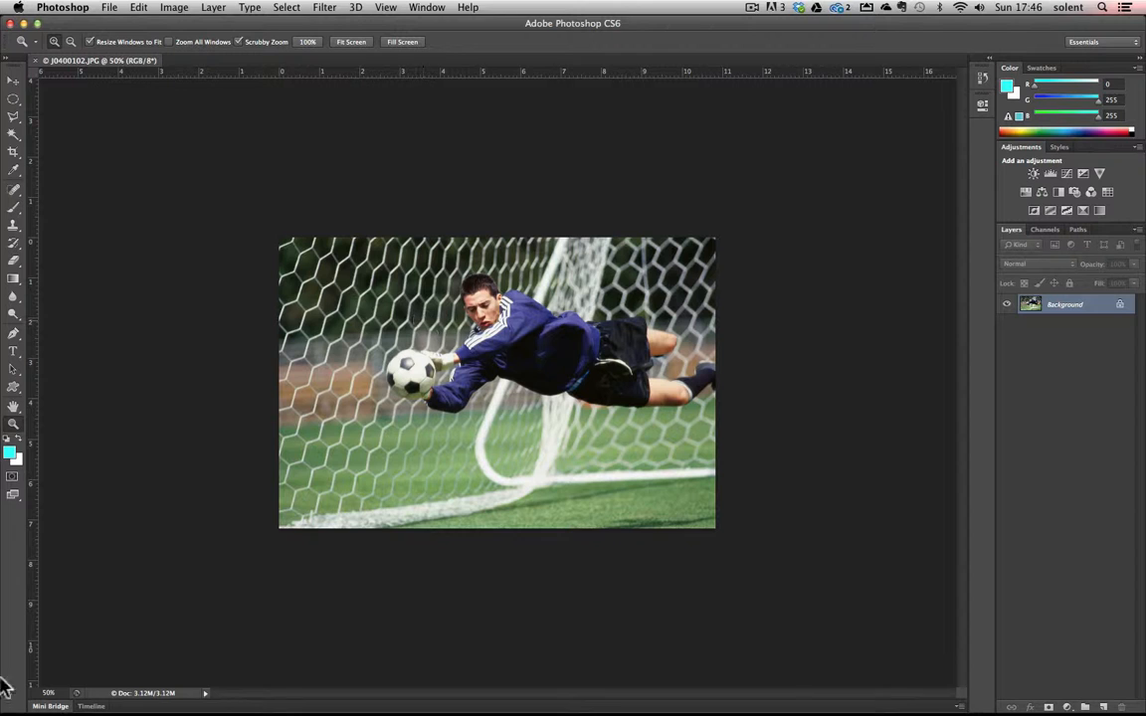
# Step: Set the goalkeeper photo's zoom level to 100%
pyautogui.click(52, 693)
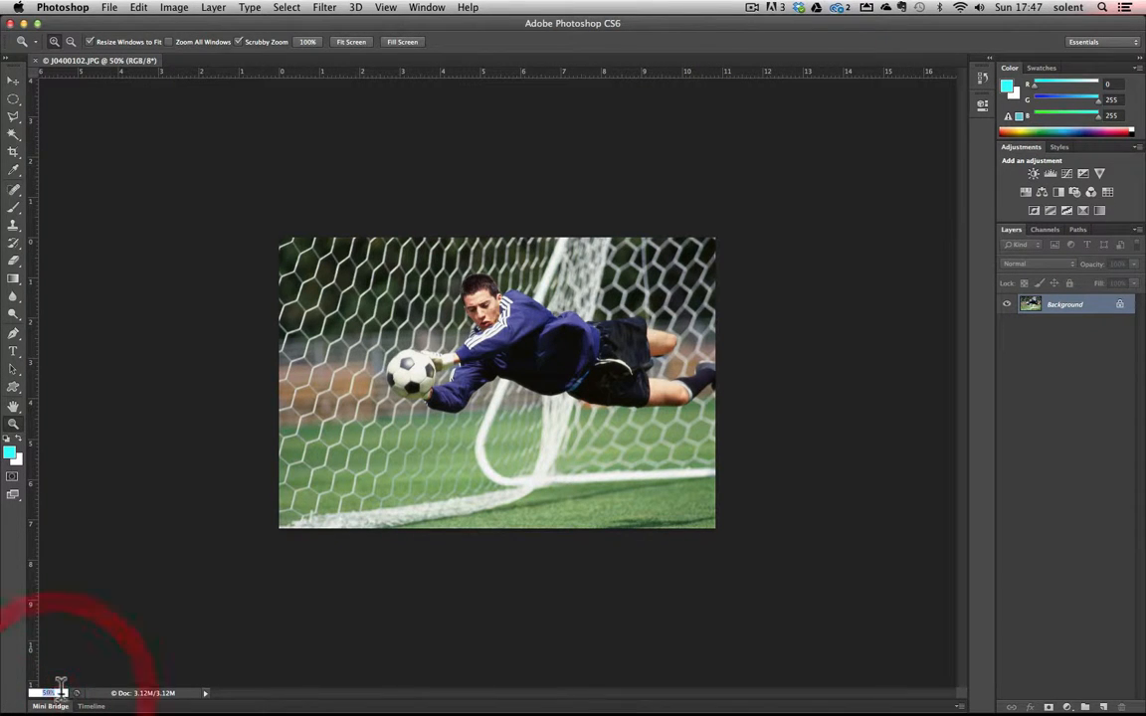
pyautogui.write('100')
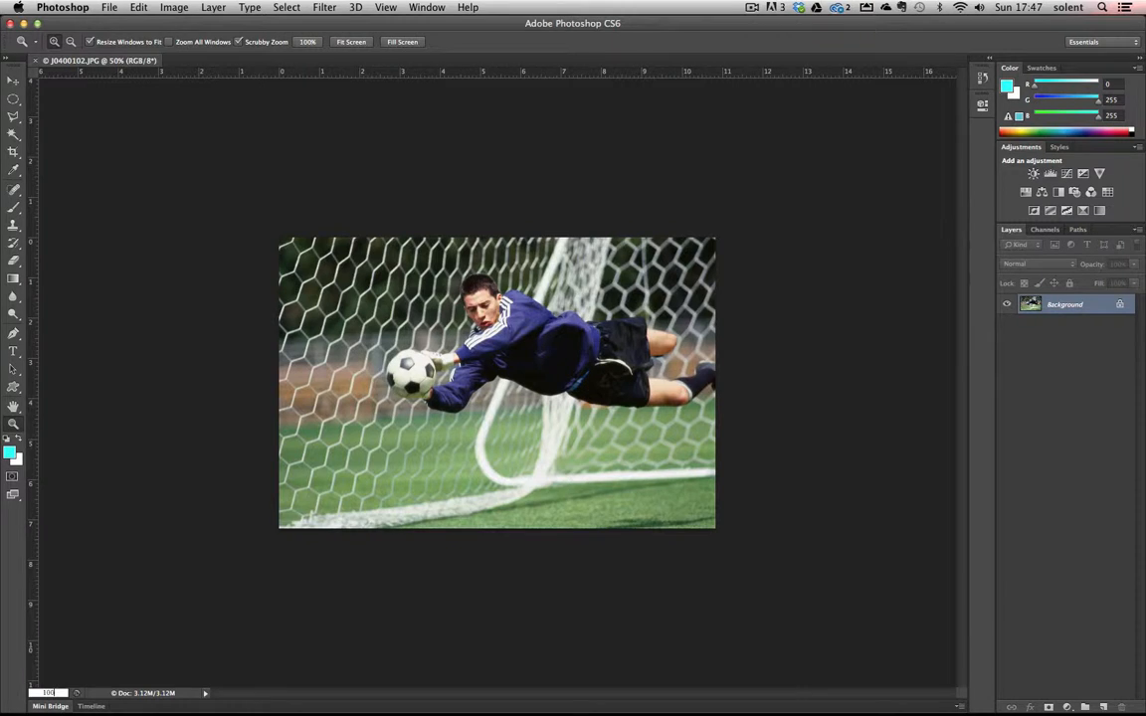
pyautogui.press('Return')
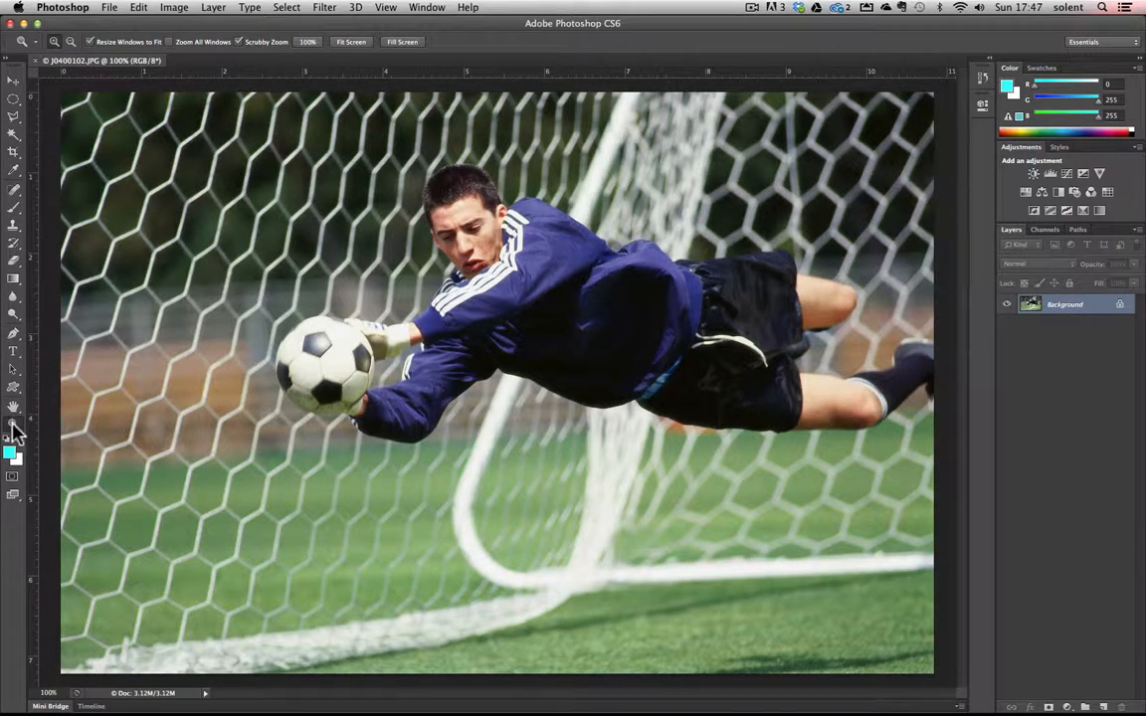
pyautogui.click(308, 43)
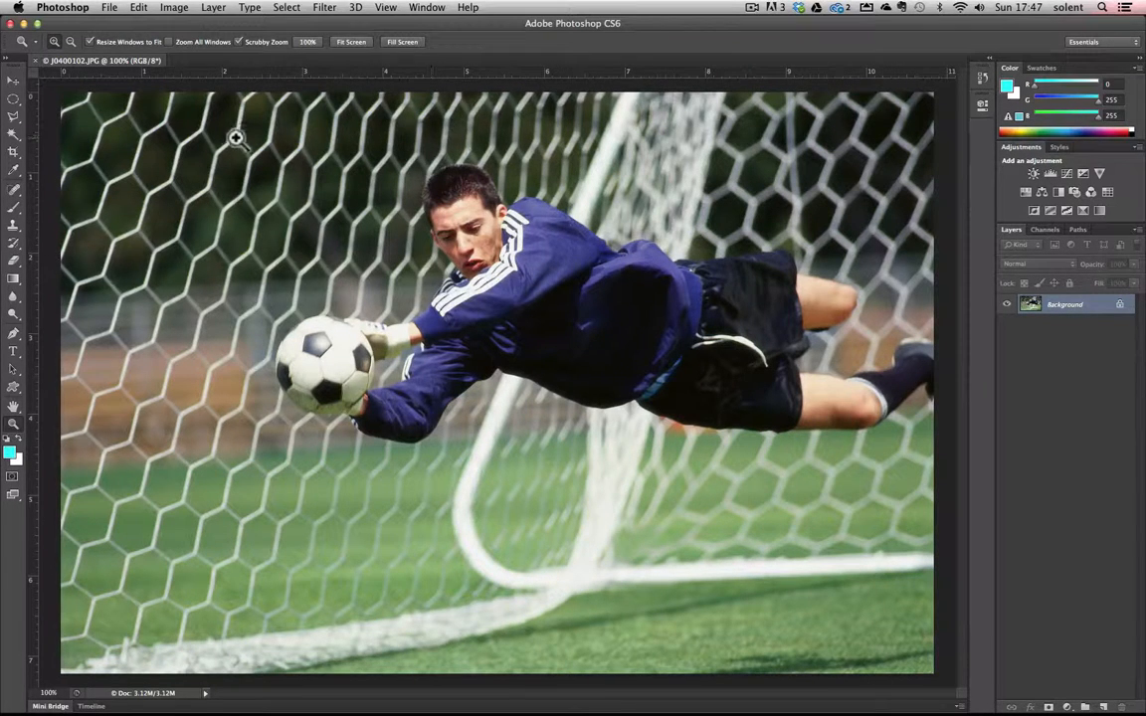
# Step: Start the Crop tool on the goalkeeper photo with the Grid overlay
pyautogui.click(13, 152)
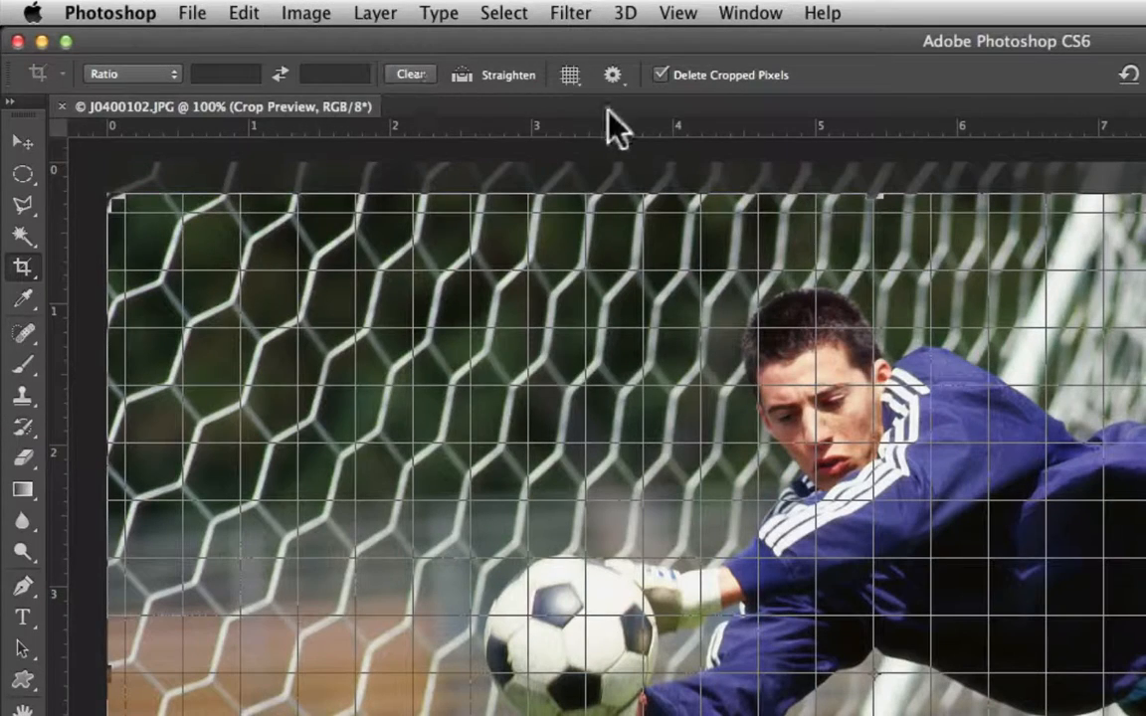
pyautogui.click(573, 75)
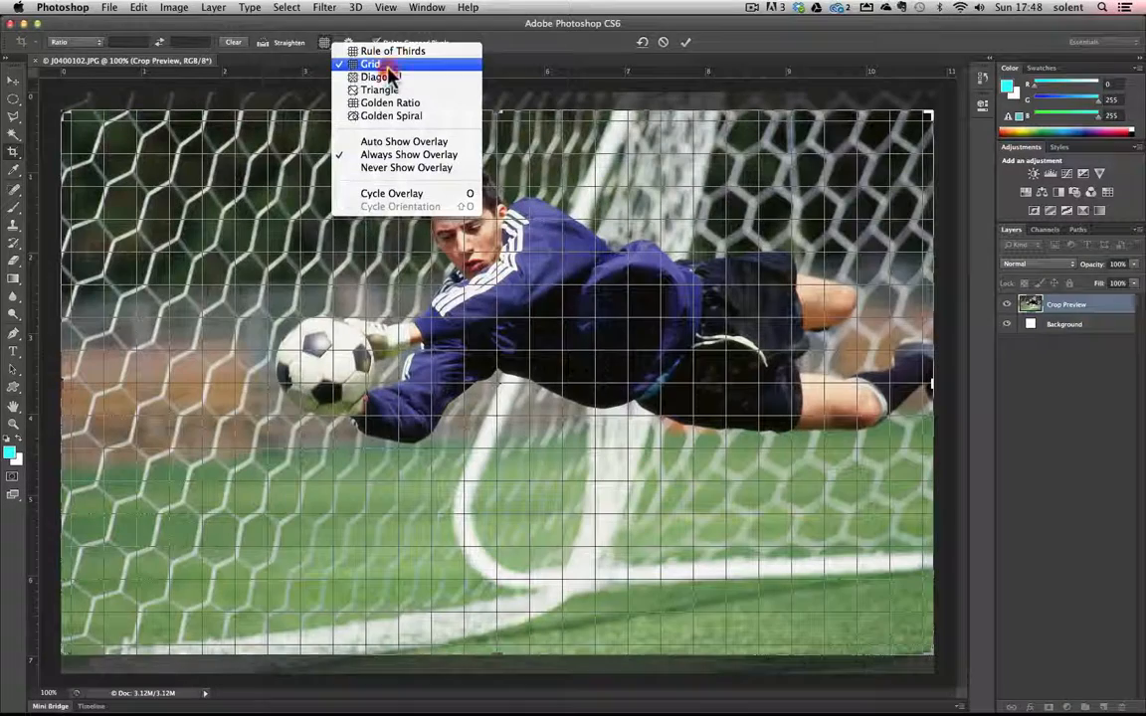
pyautogui.click(388, 66)
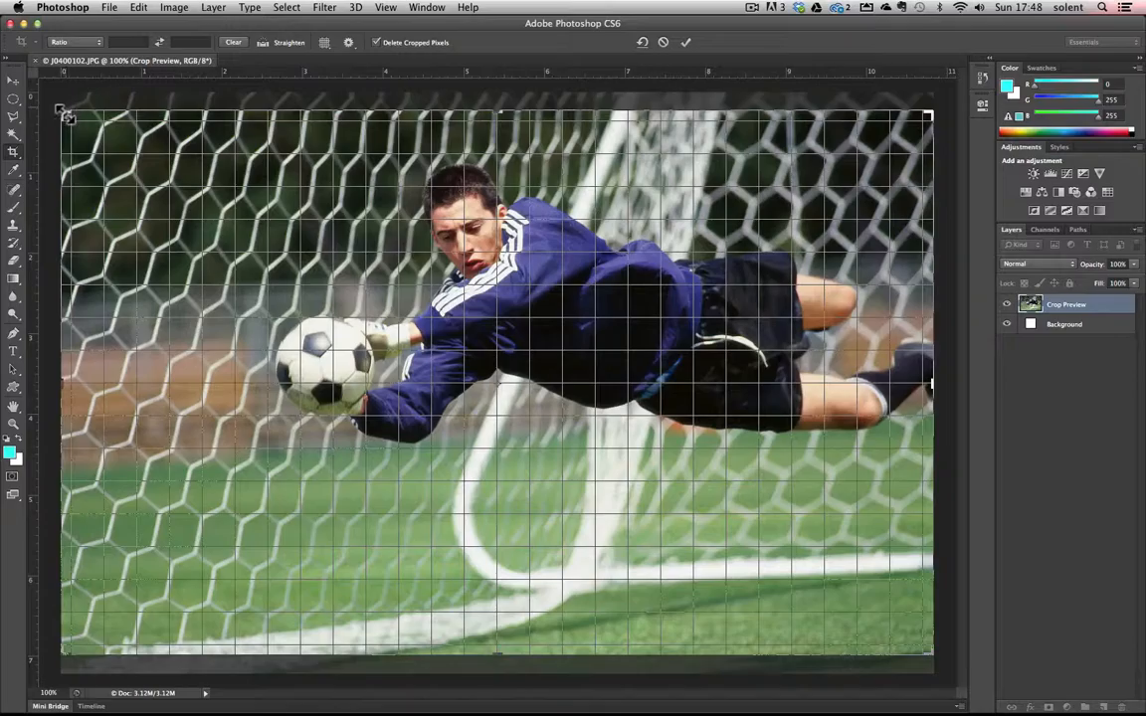
# Step: Shrink the crop frame from its upper-left corner and reposition the photo so the goalkeeper and ball stay inside it
pyautogui.moveTo(62, 113); pyautogui.dragTo(105, 131)
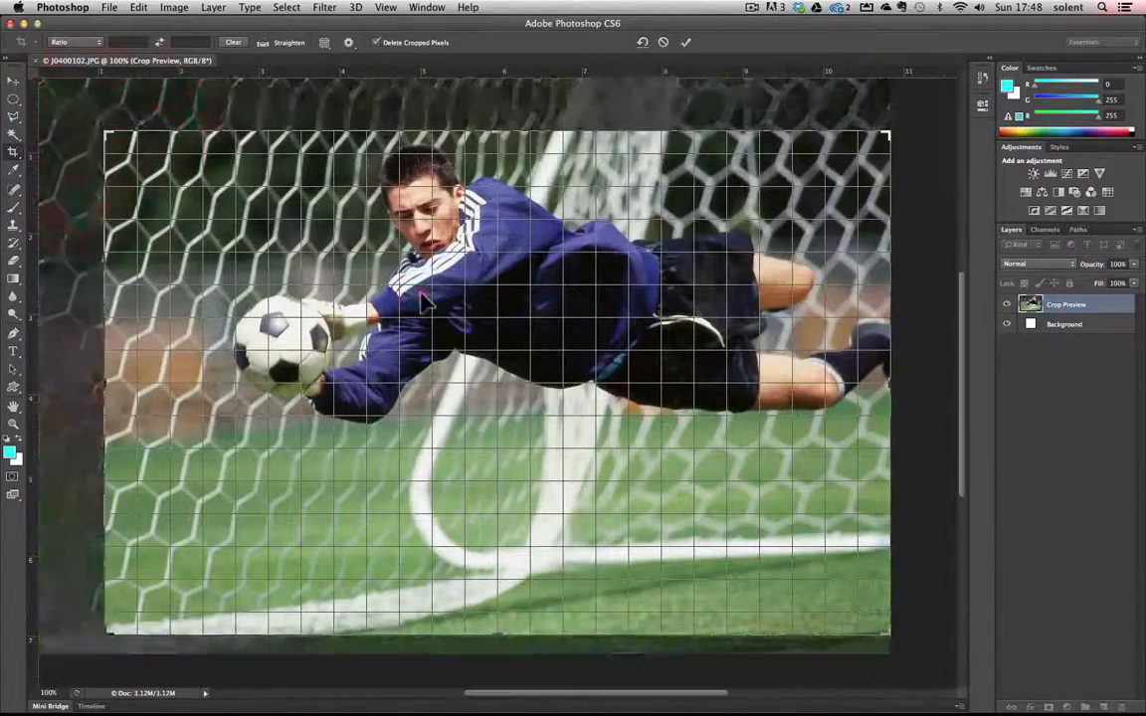
pyautogui.moveTo(426, 296); pyautogui.dragTo(426, 345)
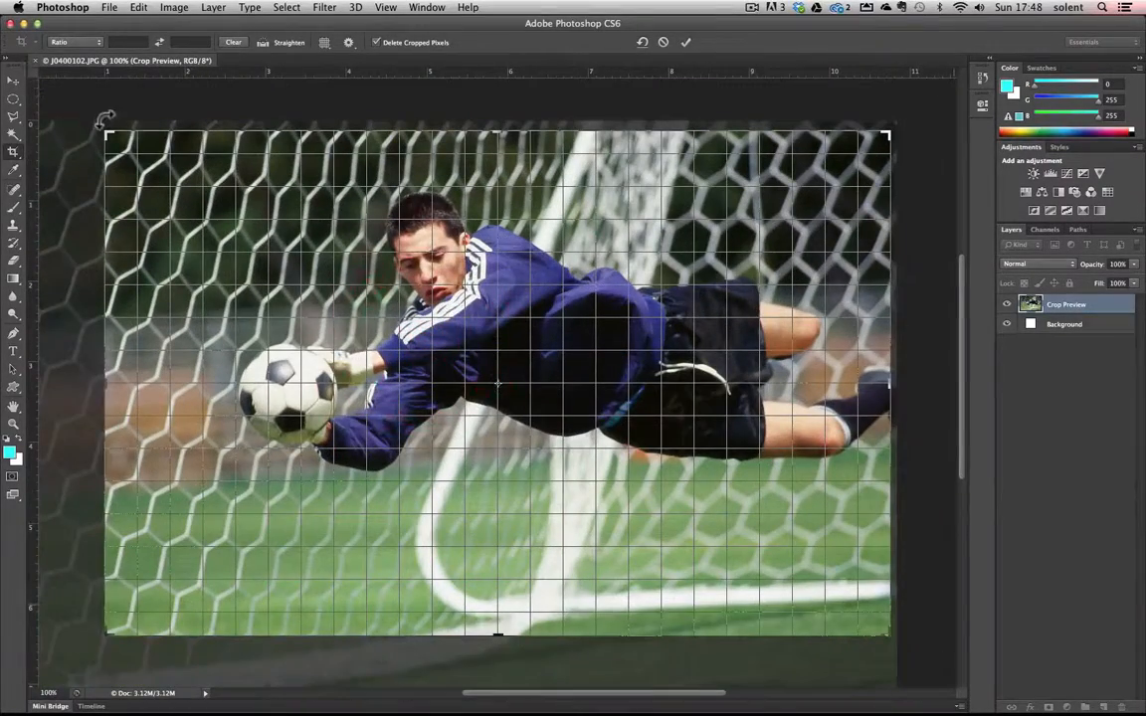
pyautogui.moveTo(103, 129); pyautogui.dragTo(134, 151)
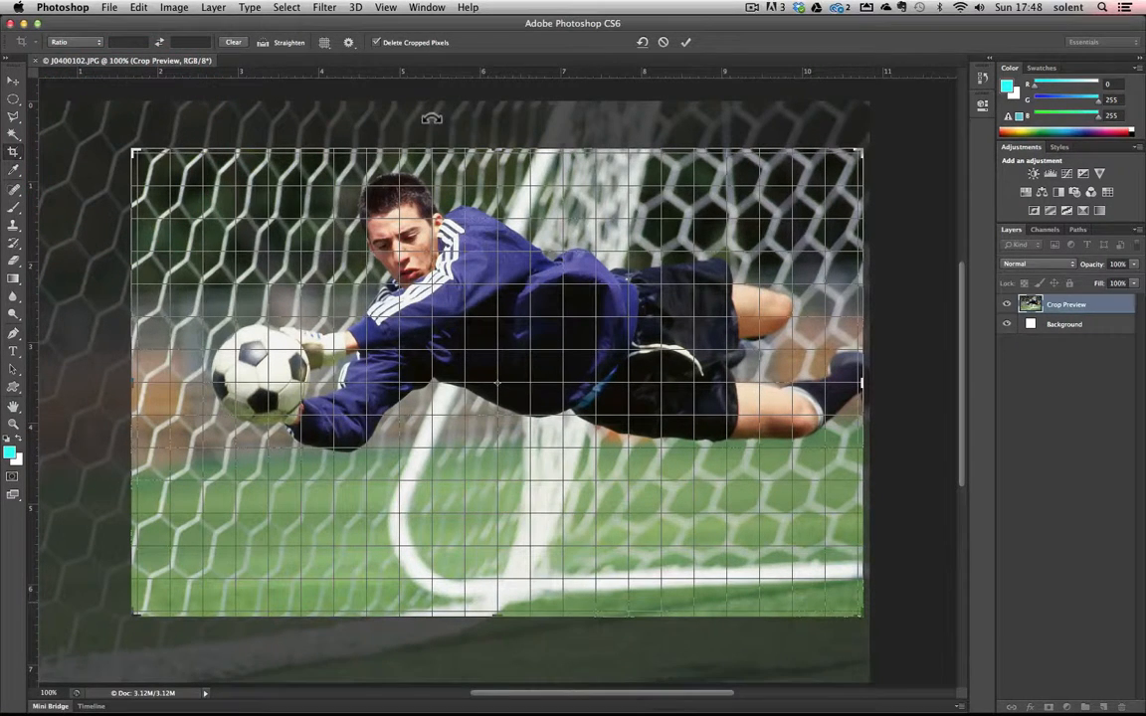
# Step: Enable Classic Mode for cropping, enlarge the crop box slightly from its upper-left corner and move it over the photo
pyautogui.click(349, 44)
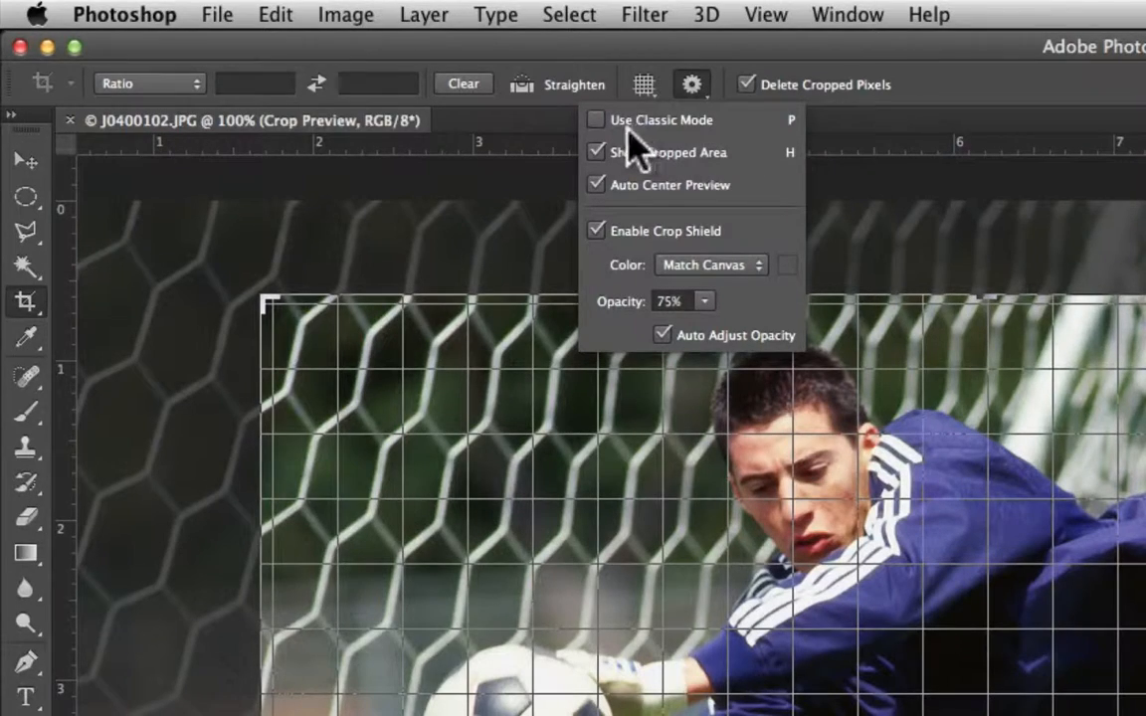
pyautogui.click(595, 121)
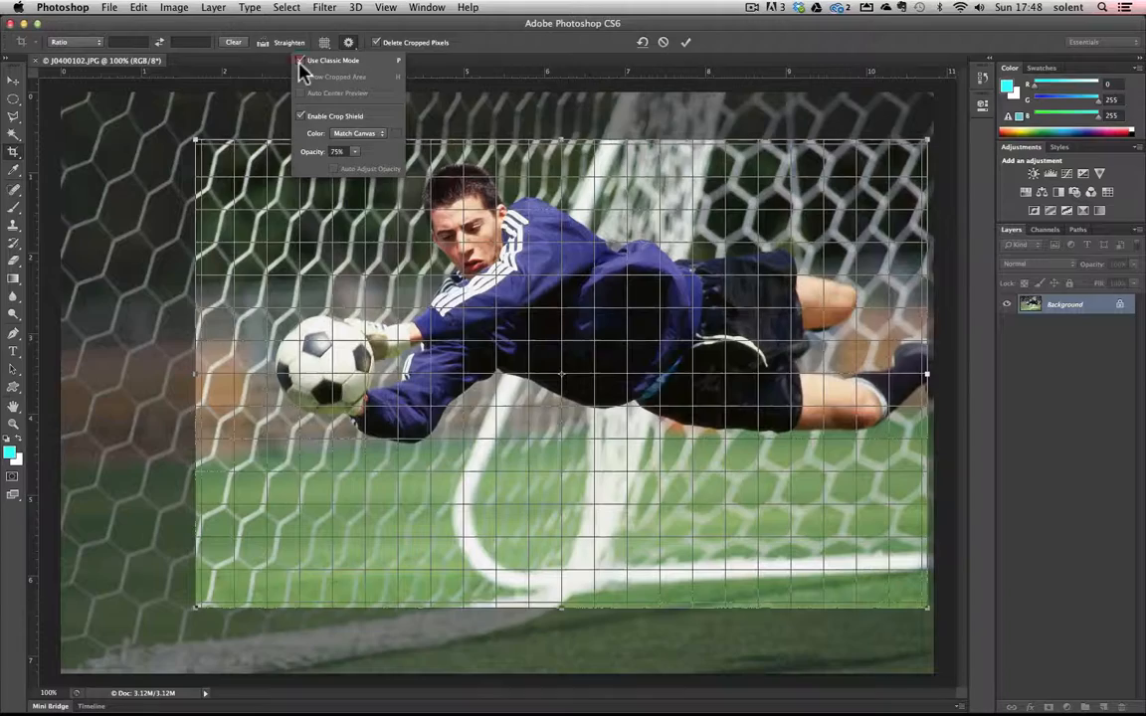
pyautogui.moveTo(197, 140)
pyautogui.mouseDown()
pyautogui.moveTo(333, 199)
pyautogui.moveTo(192, 143)
pyautogui.mouseUp()
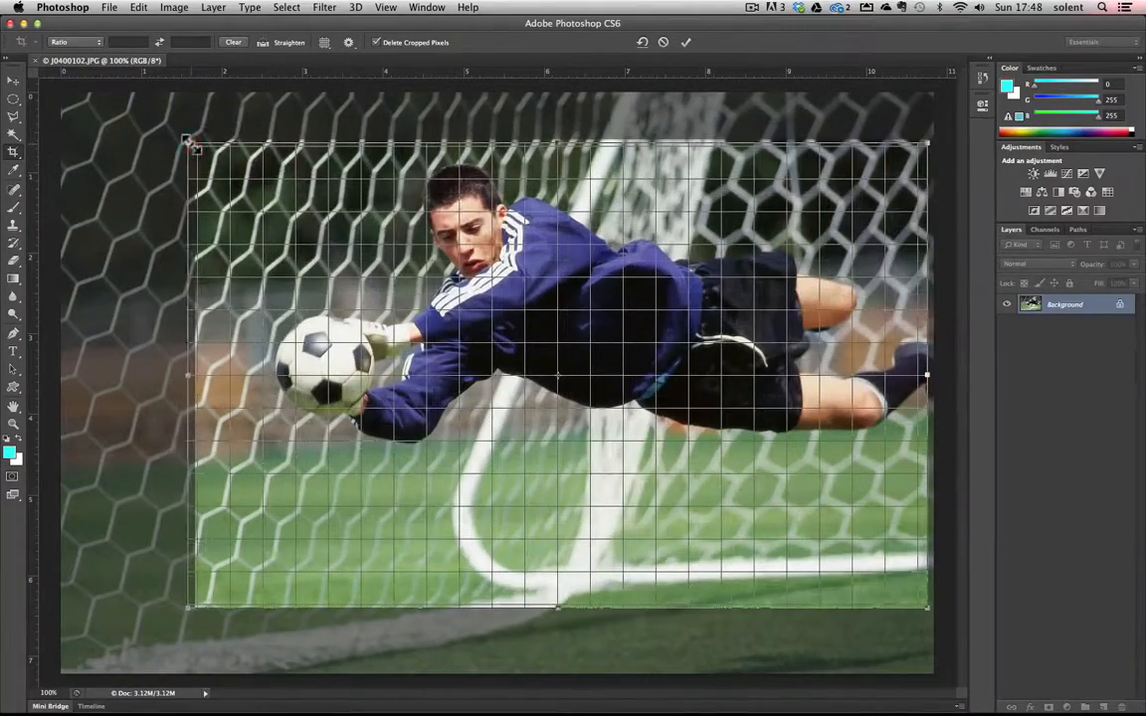
pyautogui.moveTo(382, 222)
pyautogui.mouseDown()
pyautogui.moveTo(378, 238)
pyautogui.moveTo(350, 226)
pyautogui.moveTo(412, 230)
pyautogui.moveTo(395, 234)
pyautogui.mouseUp()
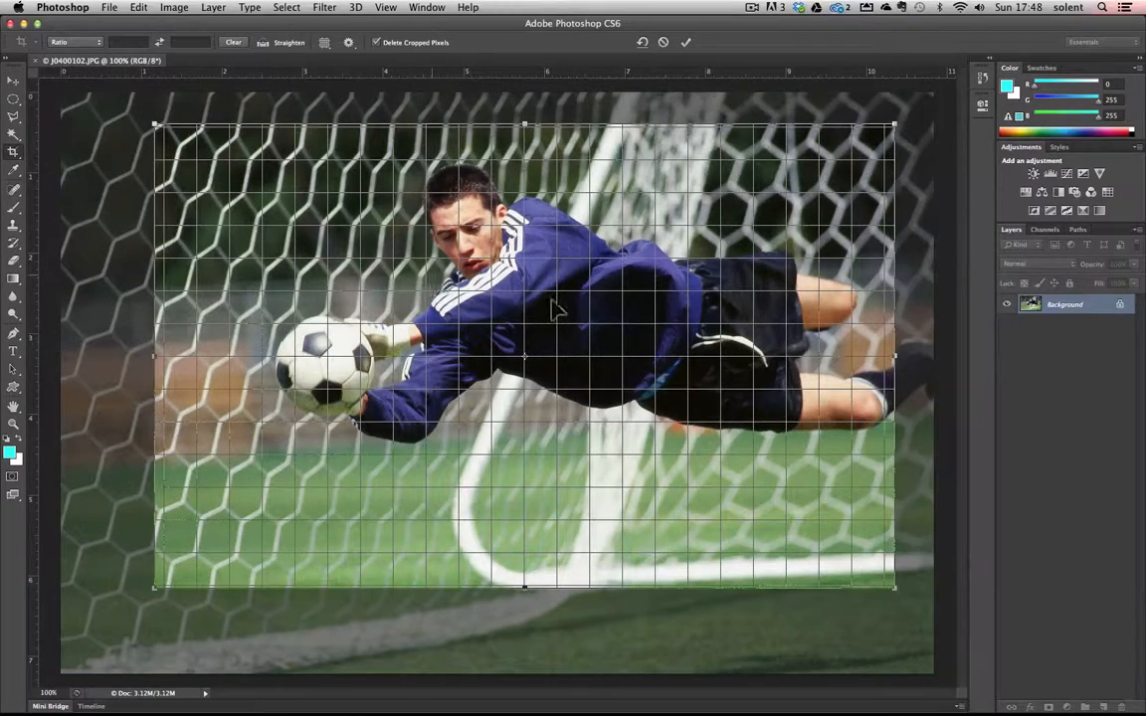
# Step: Turn off Classic Mode for cropping and keep the crop preset on Ratio with no fixed values
pyautogui.click(350, 44)
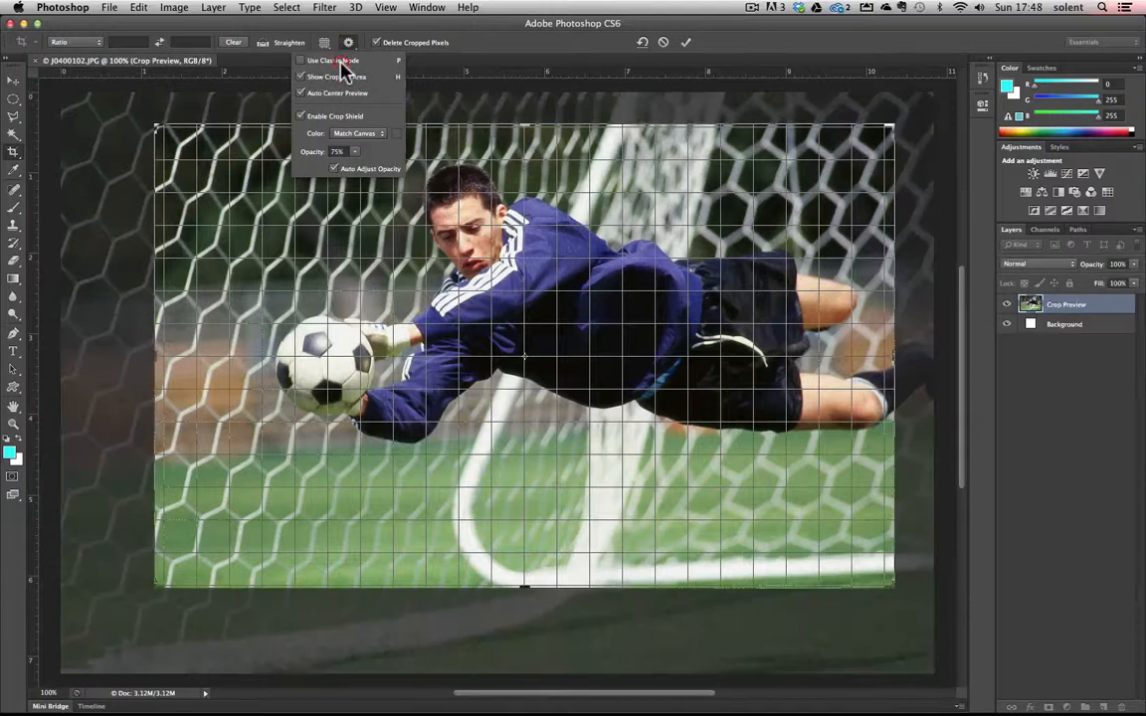
pyautogui.click(514, 84)
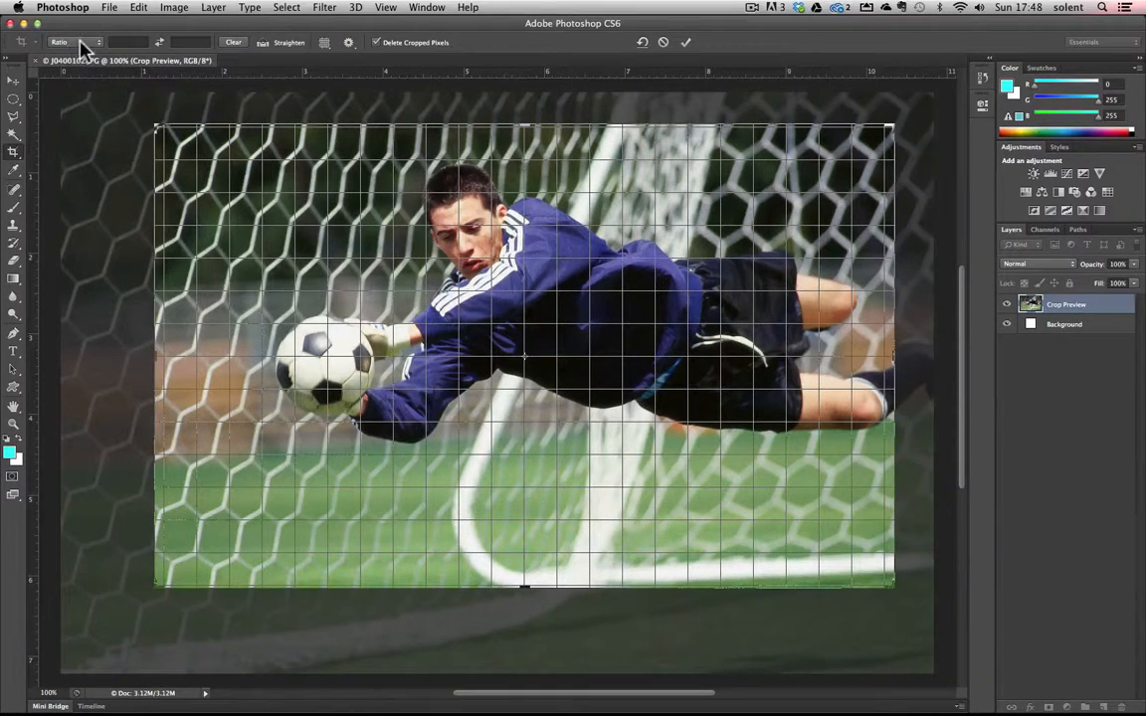
pyautogui.click(79, 43)
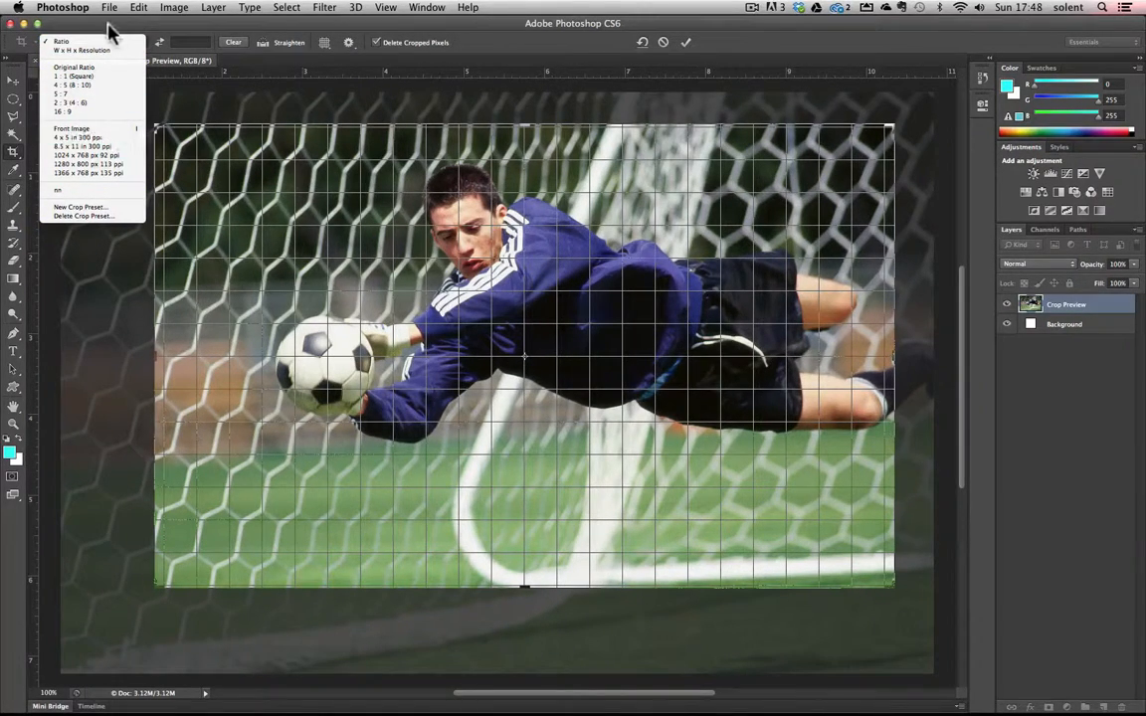
pyautogui.click(87, 42)
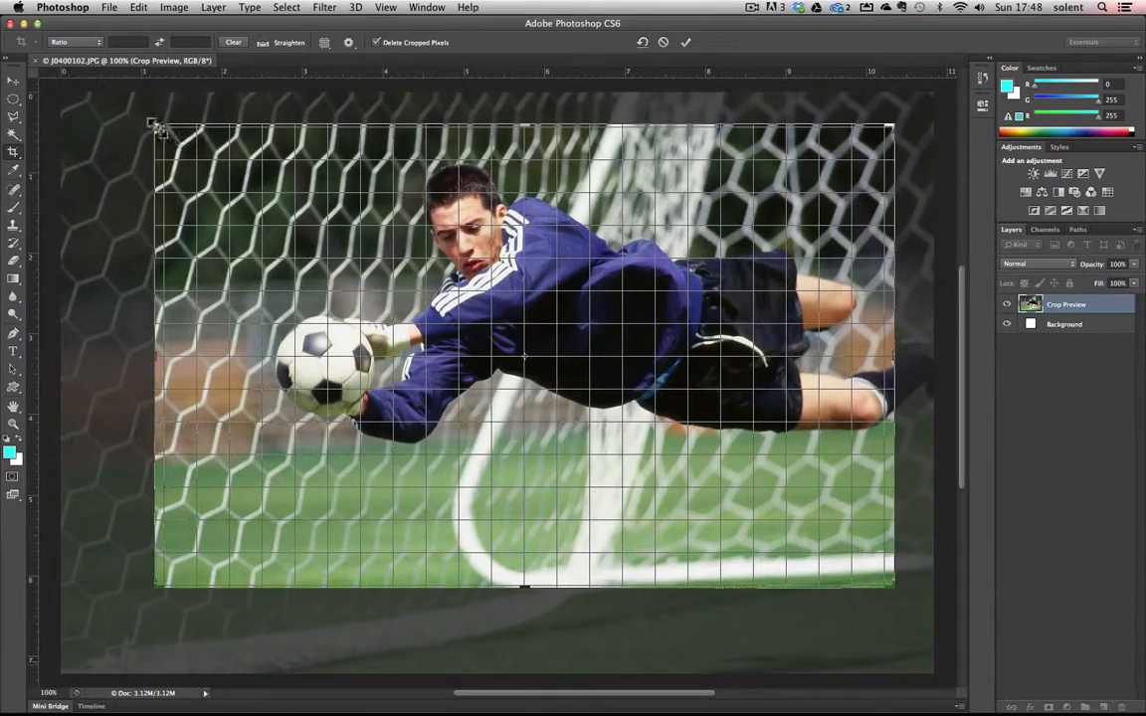
# Step: Tighten the crop frame around the goalkeeper, reposition the photo to fill the frame completely, and commit the crop
pyautogui.moveTo(154, 122); pyautogui.dragTo(193, 129)
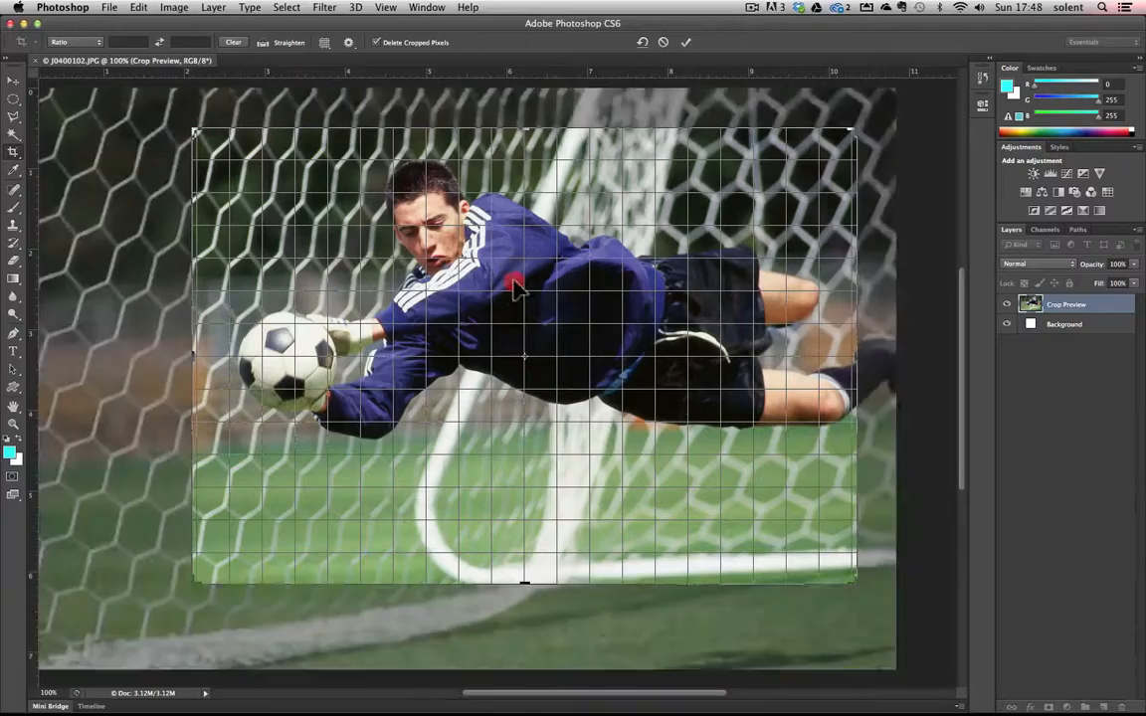
pyautogui.moveTo(515, 287); pyautogui.dragTo(502, 341)
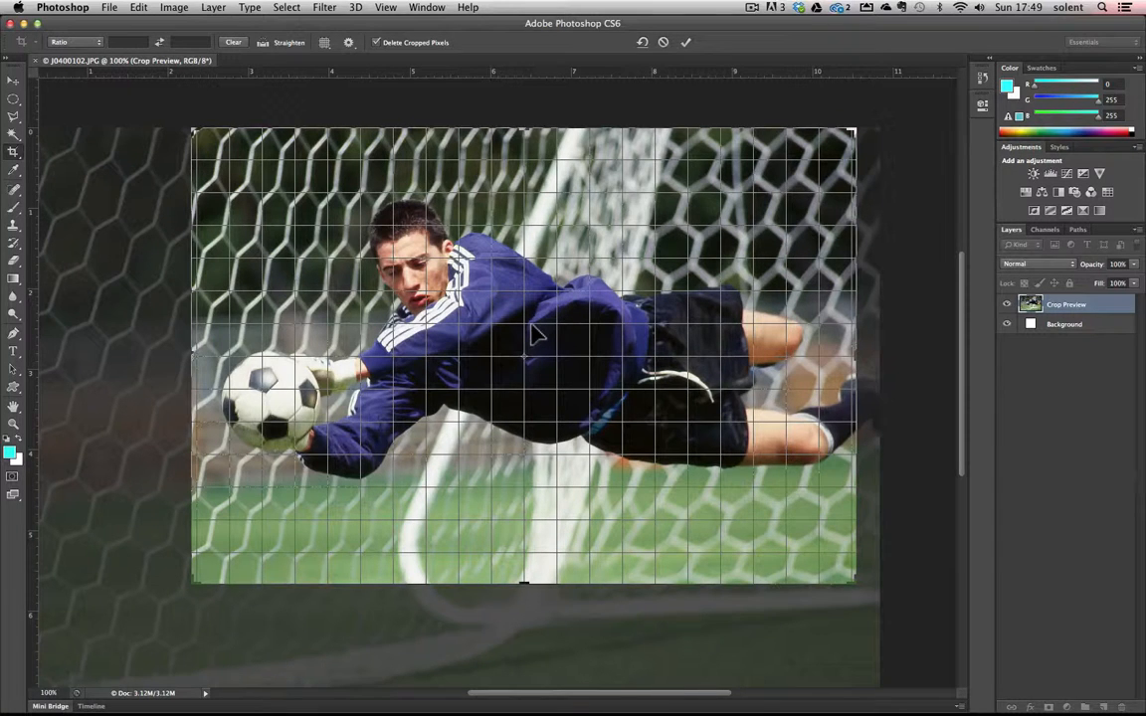
pyautogui.moveTo(489, 269); pyautogui.dragTo(477, 277)
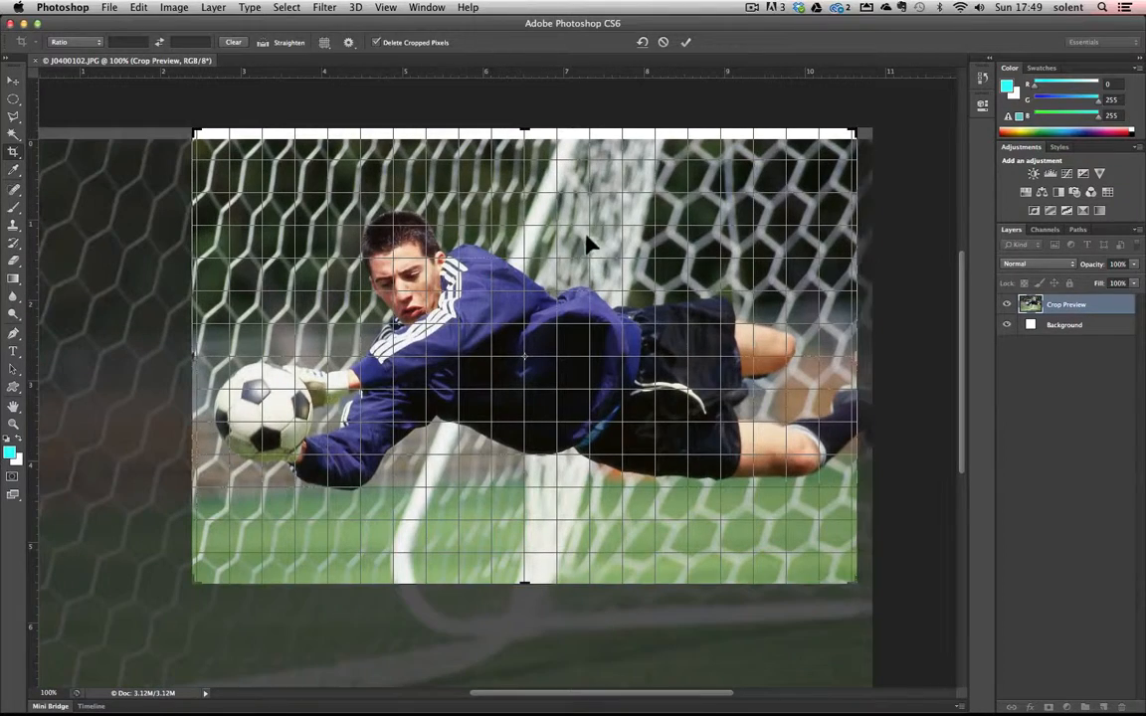
pyautogui.moveTo(587, 244)
pyautogui.mouseDown()
pyautogui.moveTo(586, 219)
pyautogui.moveTo(584, 235)
pyautogui.mouseUp()
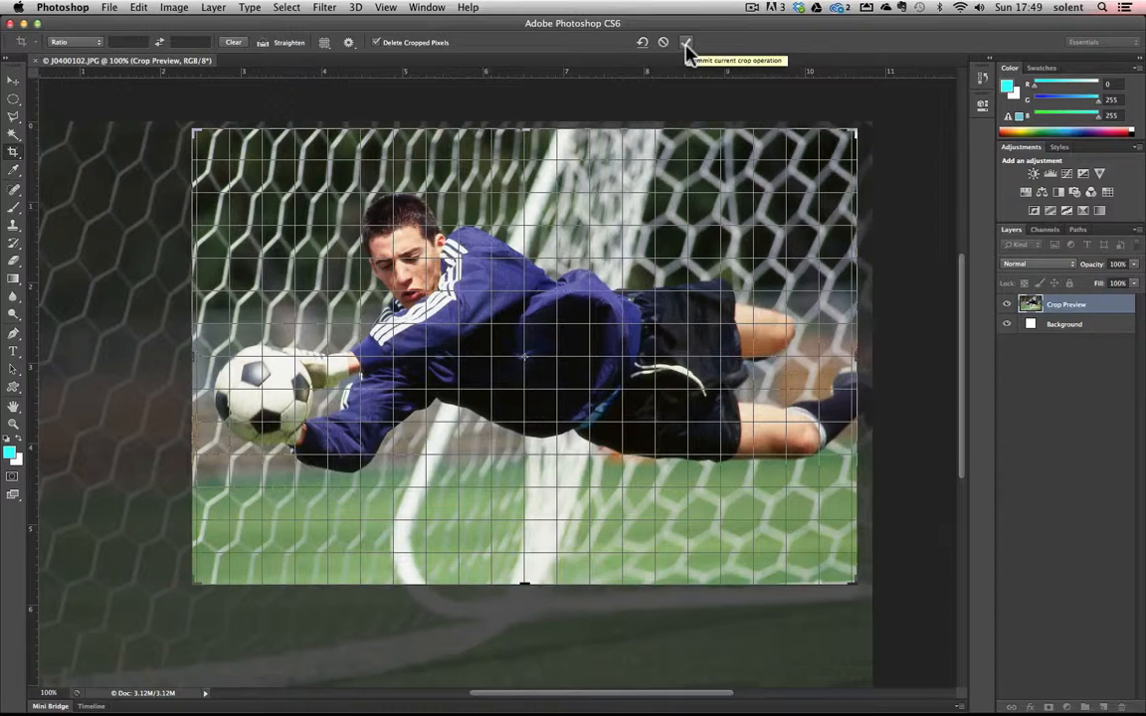
pyautogui.click(687, 45)
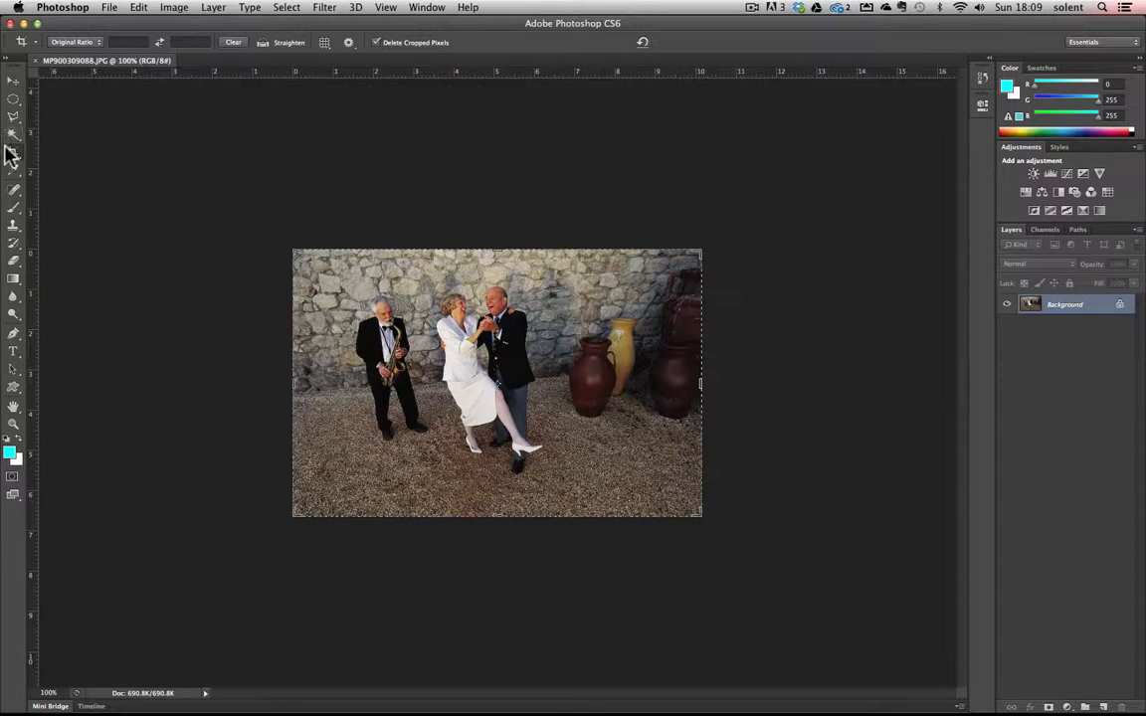
# Step: Set the crop overlay to Rule of Thirds for the photo of the dancing couple
pyautogui.click(328, 44)
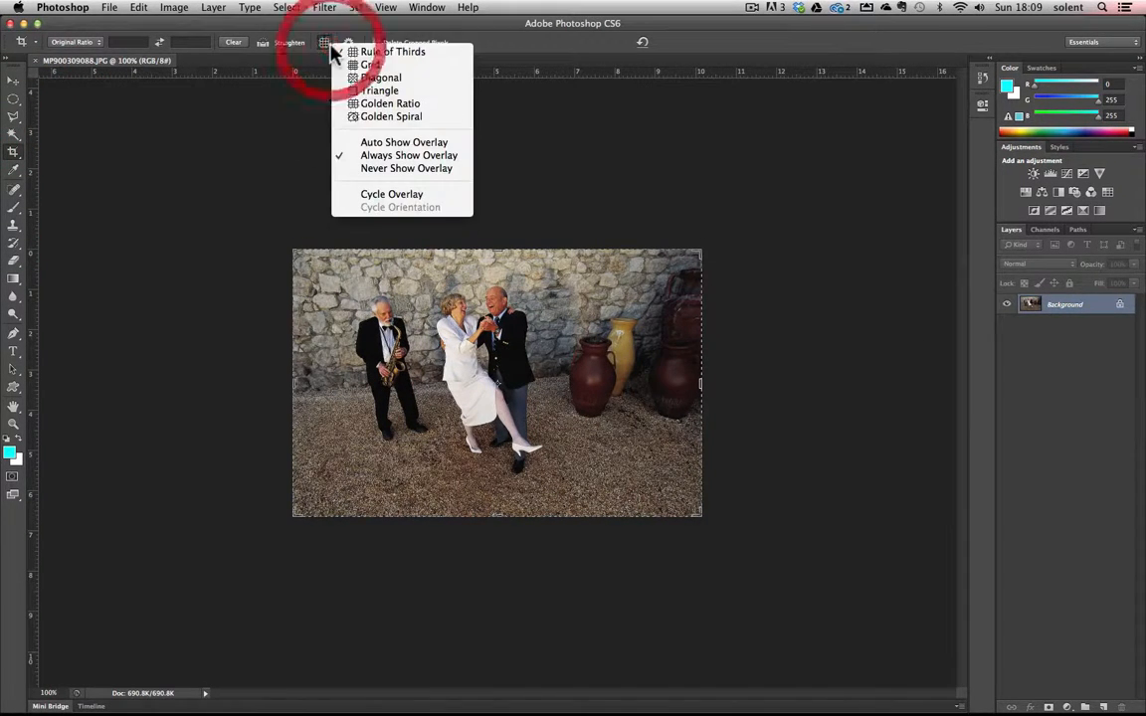
pyautogui.click(393, 52)
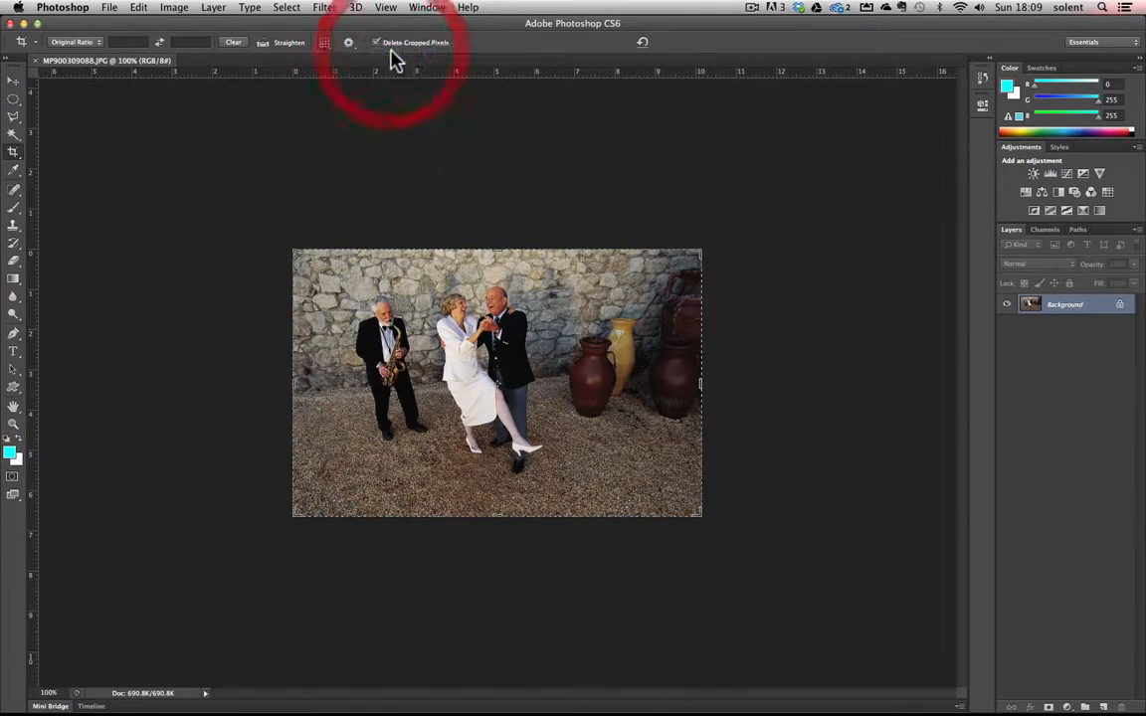
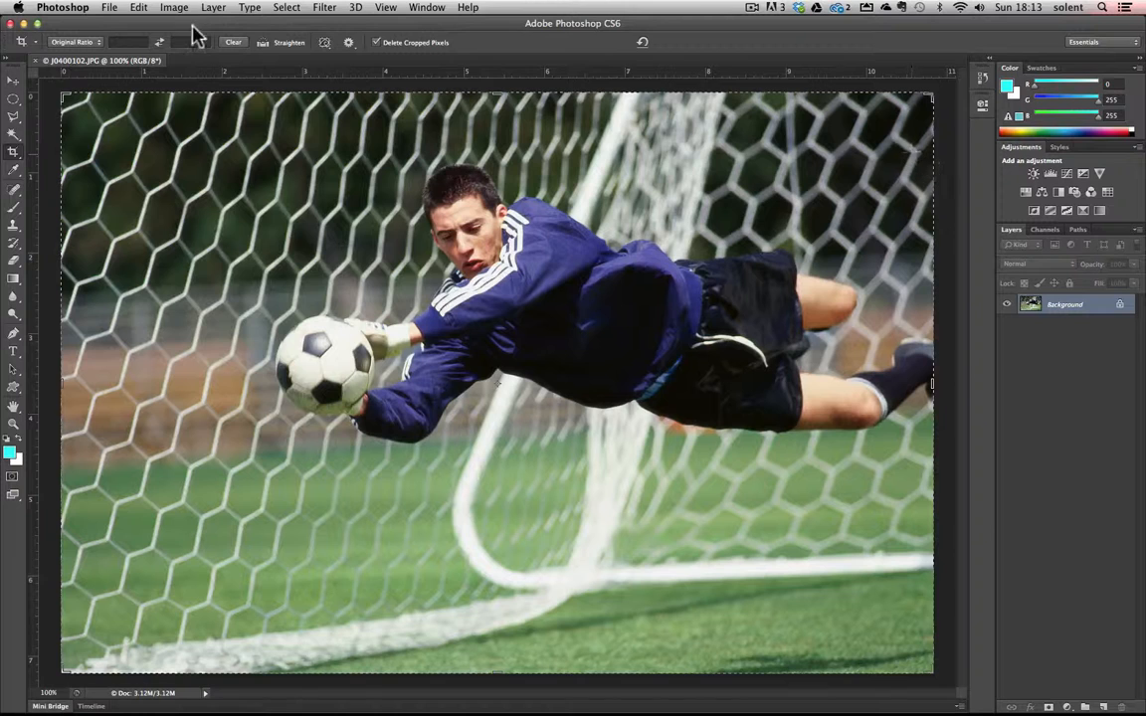
# Step: Check the goalkeeper photo's pixel dimensions, document size and resolution in the Image Size dialog
pyautogui.click(184, 8)
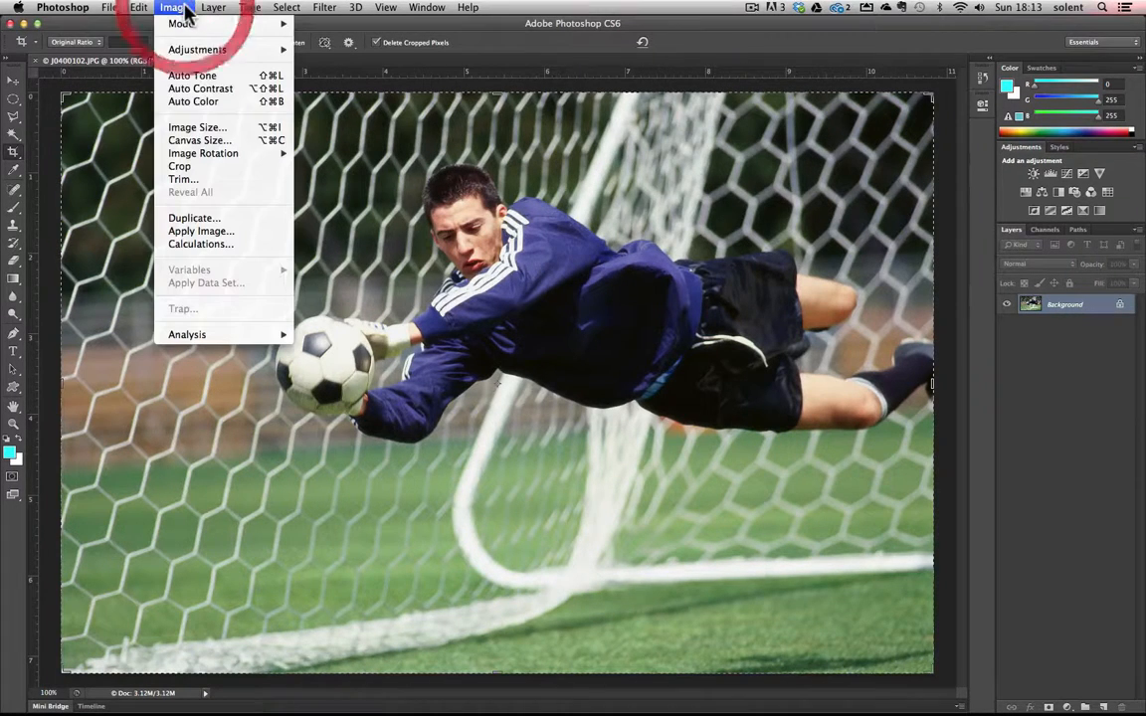
pyautogui.click(197, 130)
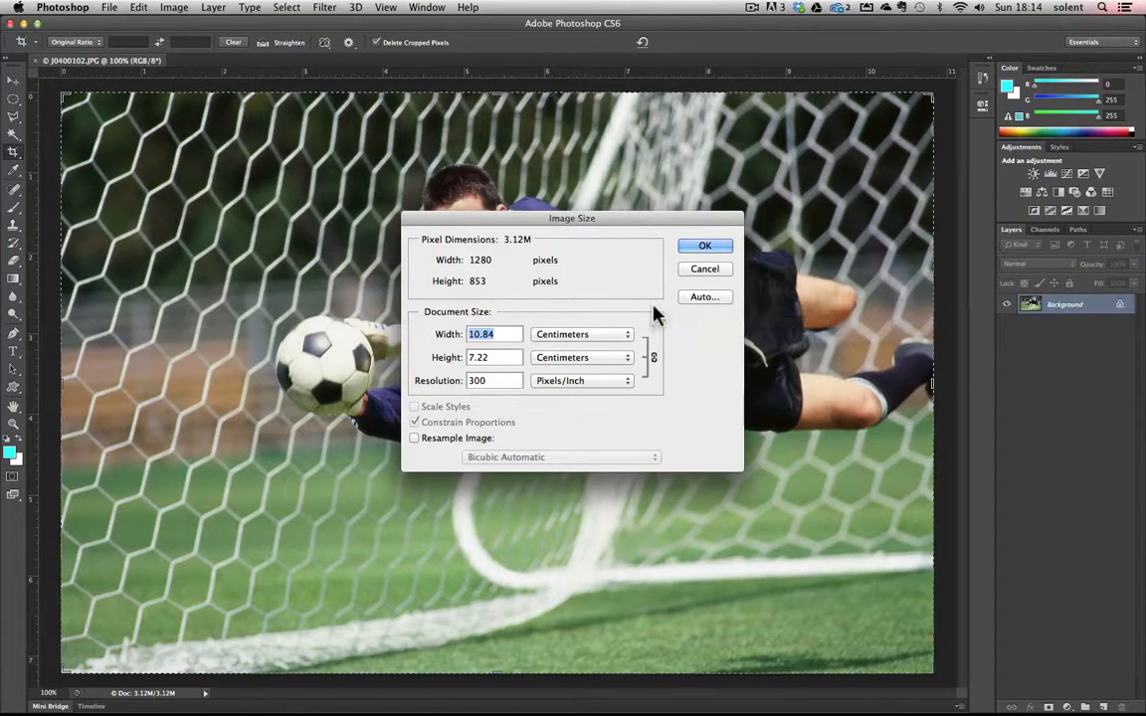
pyautogui.click(700, 246)
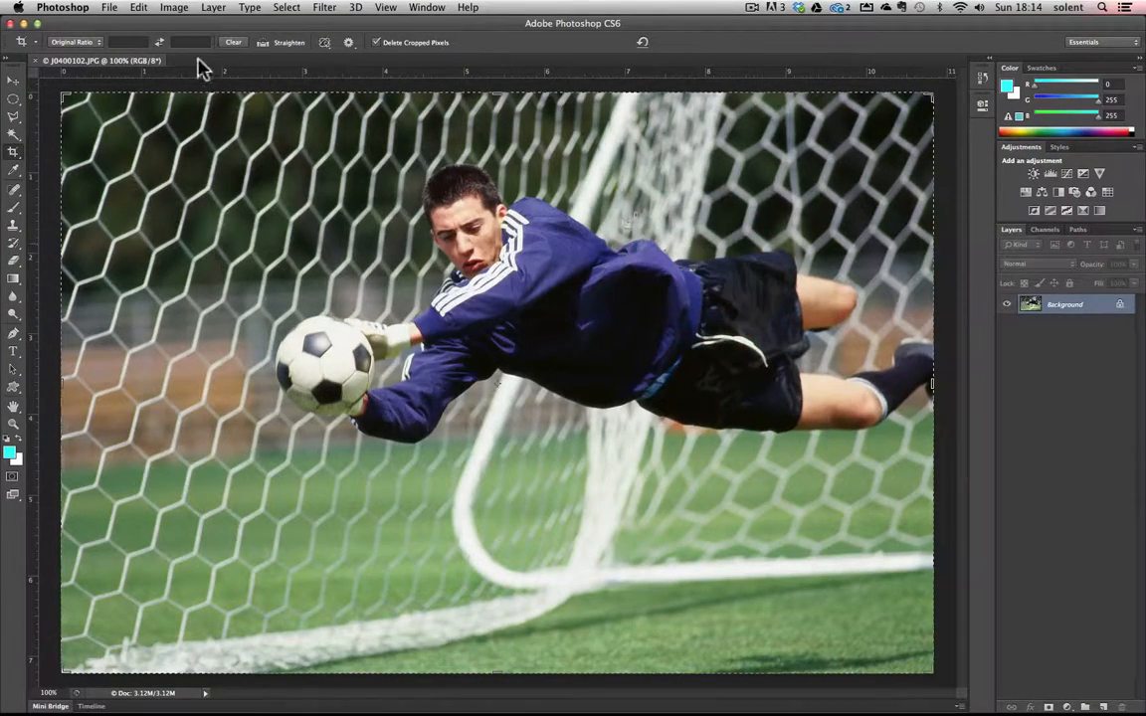
# Step: Set the crop preset to W x H x Resolution and choose centimetres as the ruler units
pyautogui.click(76, 43)
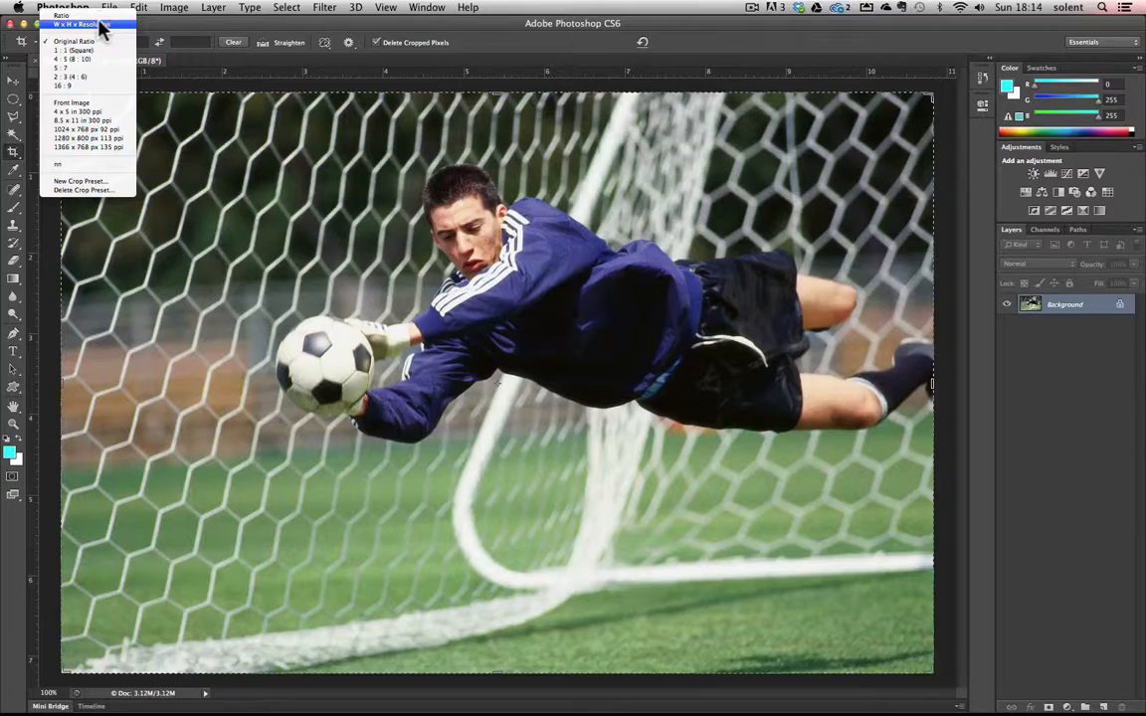
pyautogui.click(235, 49)
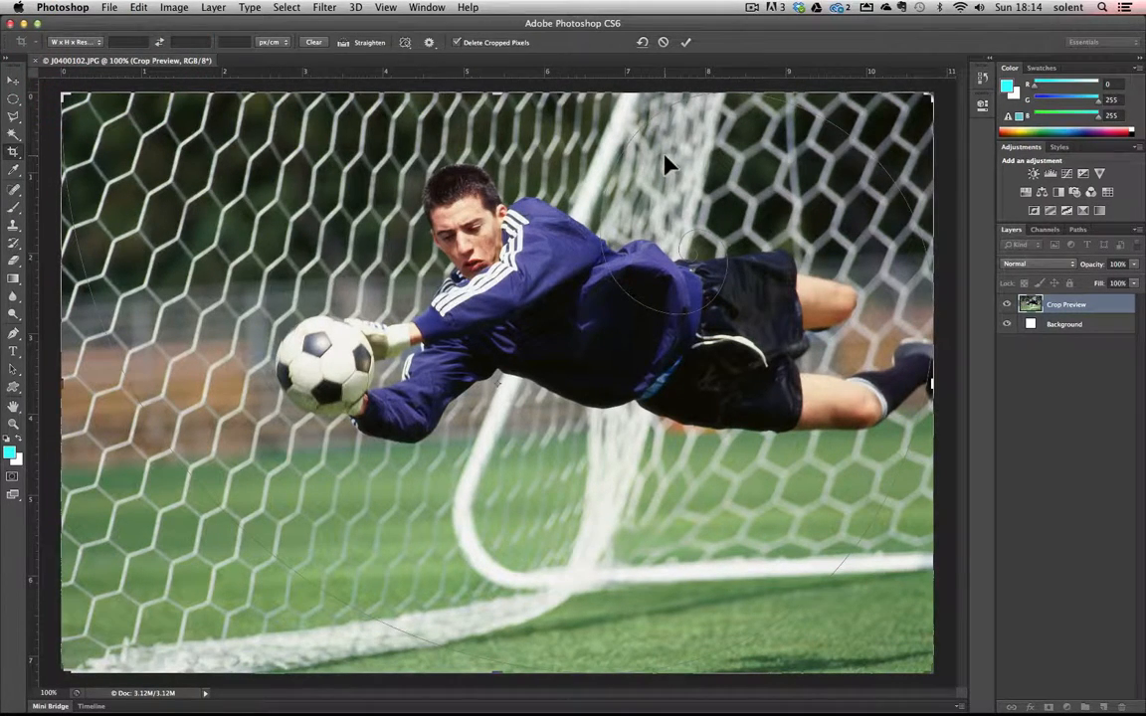
pyautogui.click(386, 7)
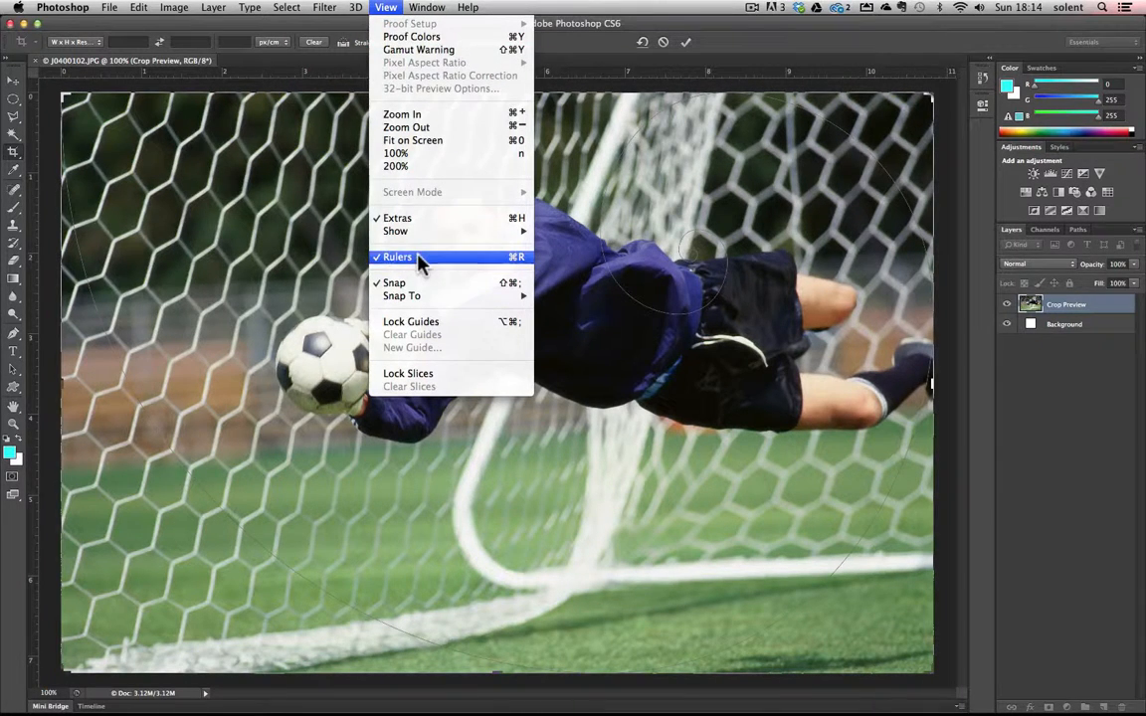
pyautogui.click(488, 4)
pyautogui.rightClick(565, 71)
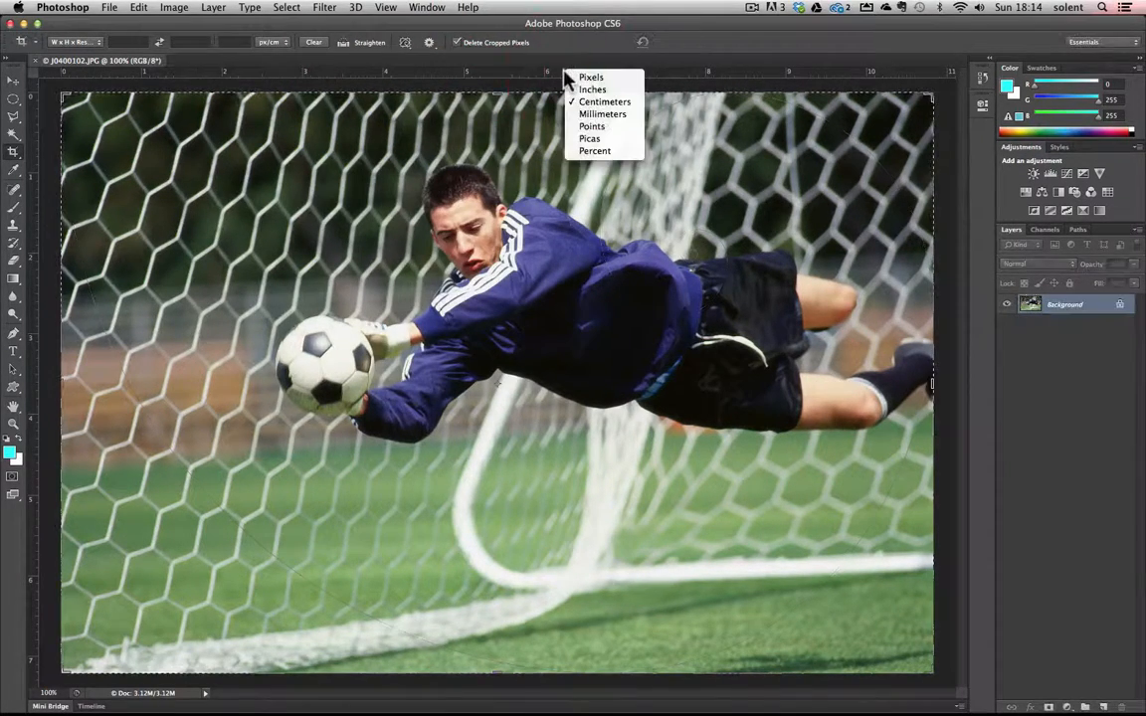
pyautogui.click(619, 104)
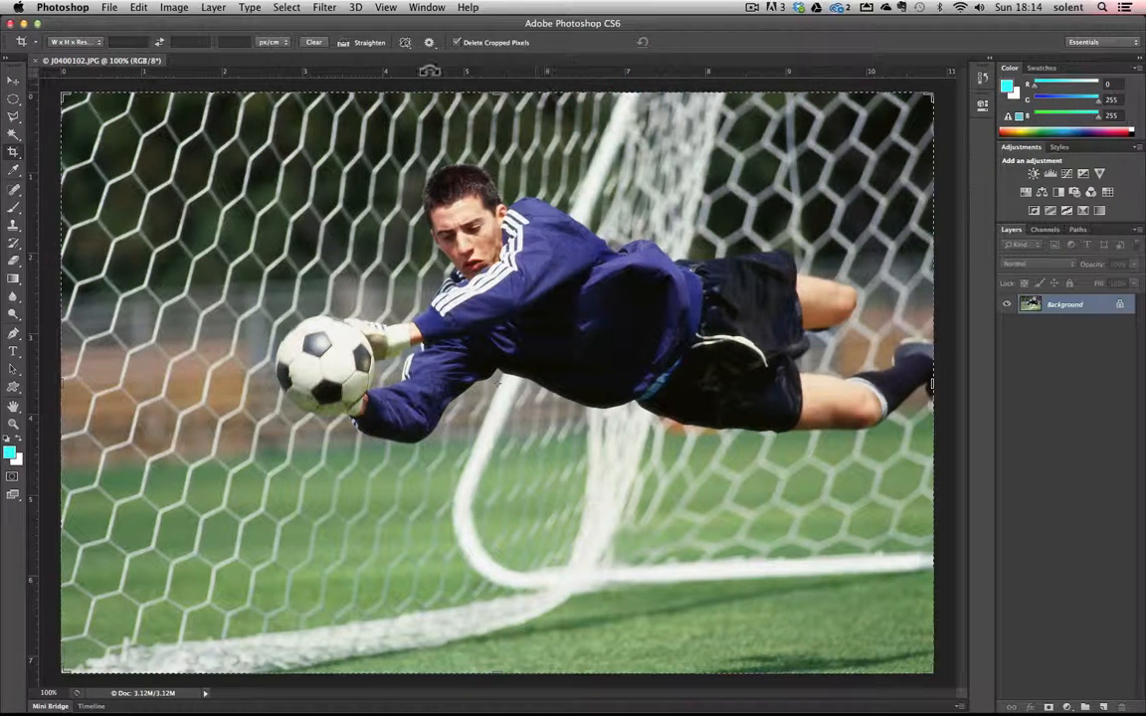
# Step: Set the crop size to 5 cm wide by 5 cm high at a resolution of 300 px/cm
pyautogui.click(129, 41)
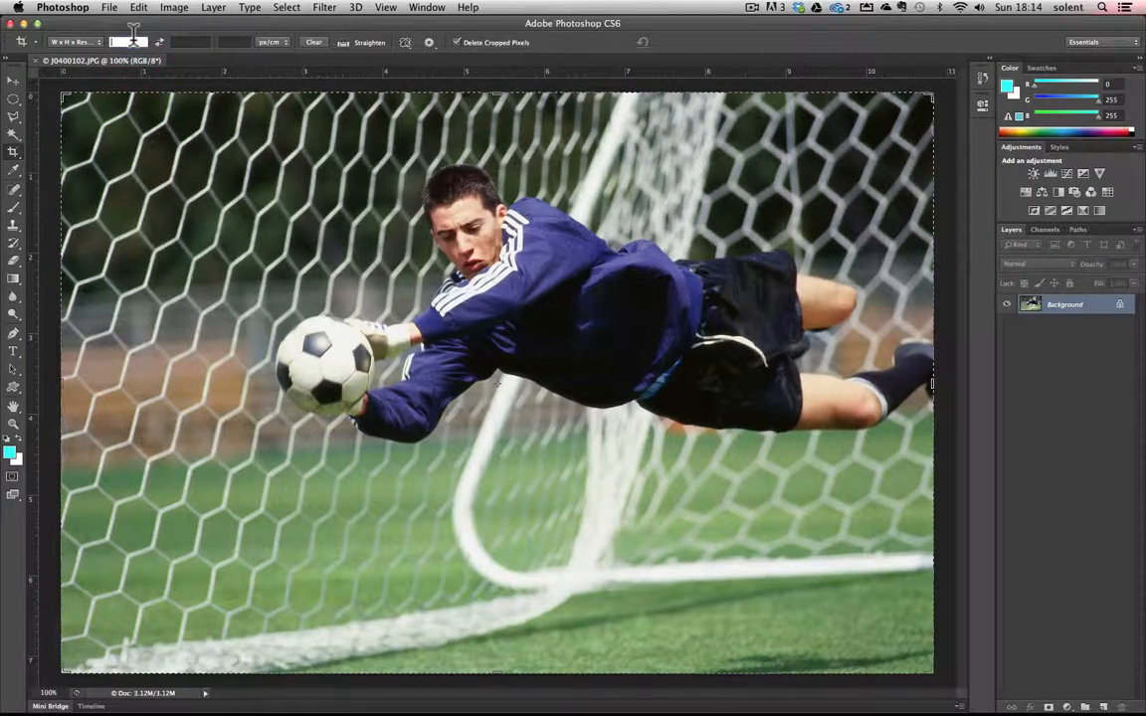
pyautogui.write('5')
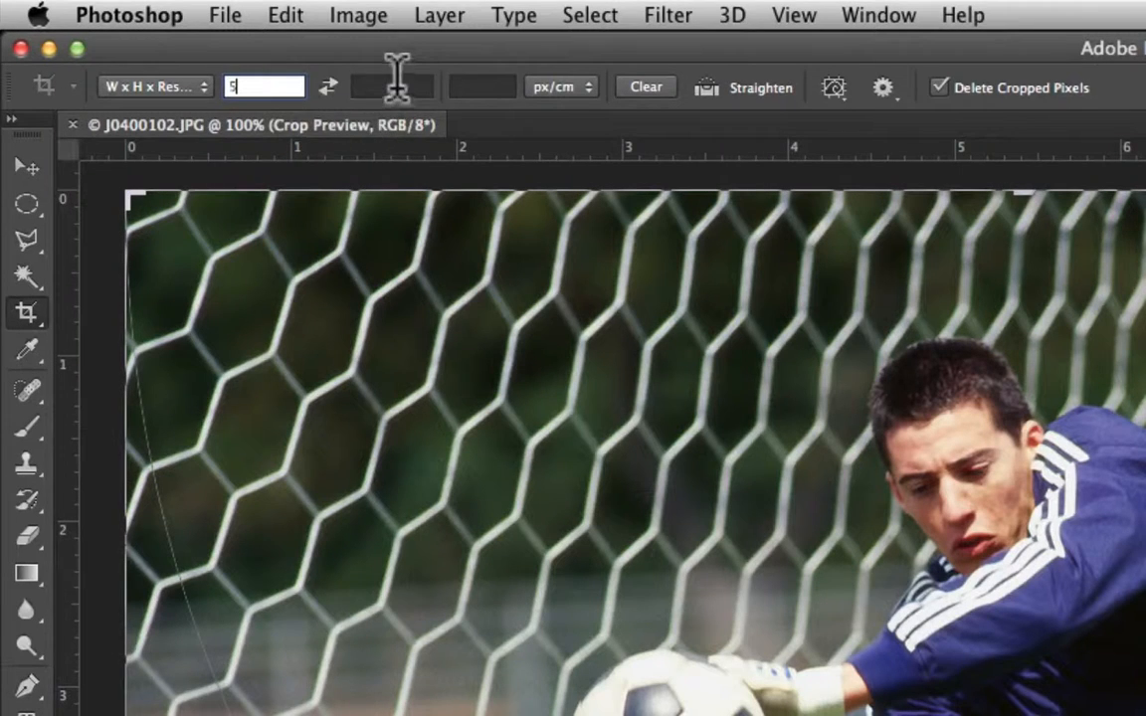
pyautogui.click(391, 87)
pyautogui.write('5')
pyautogui.click(492, 86)
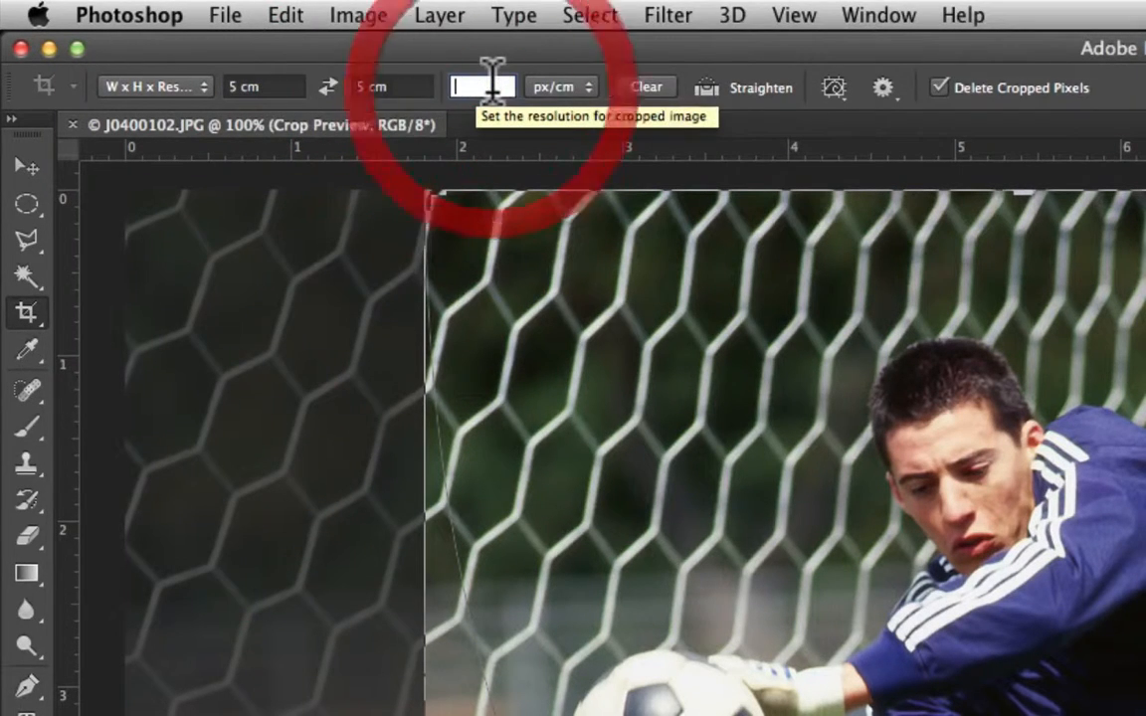
pyautogui.write('30')
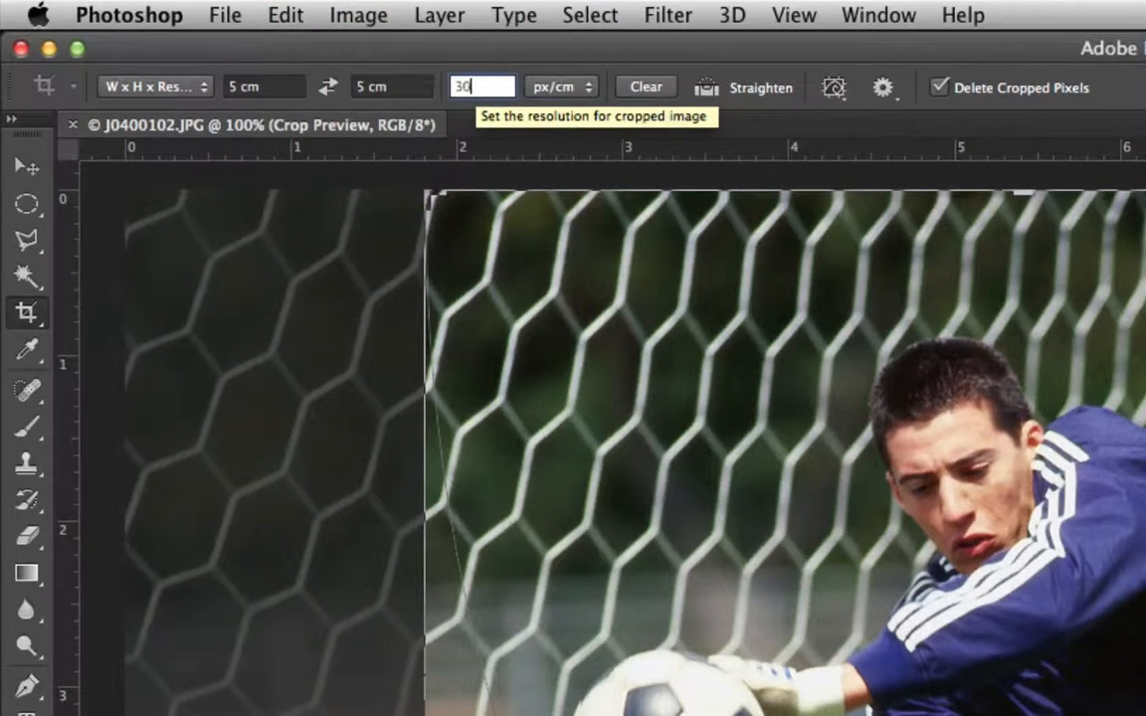
pyautogui.write('0')
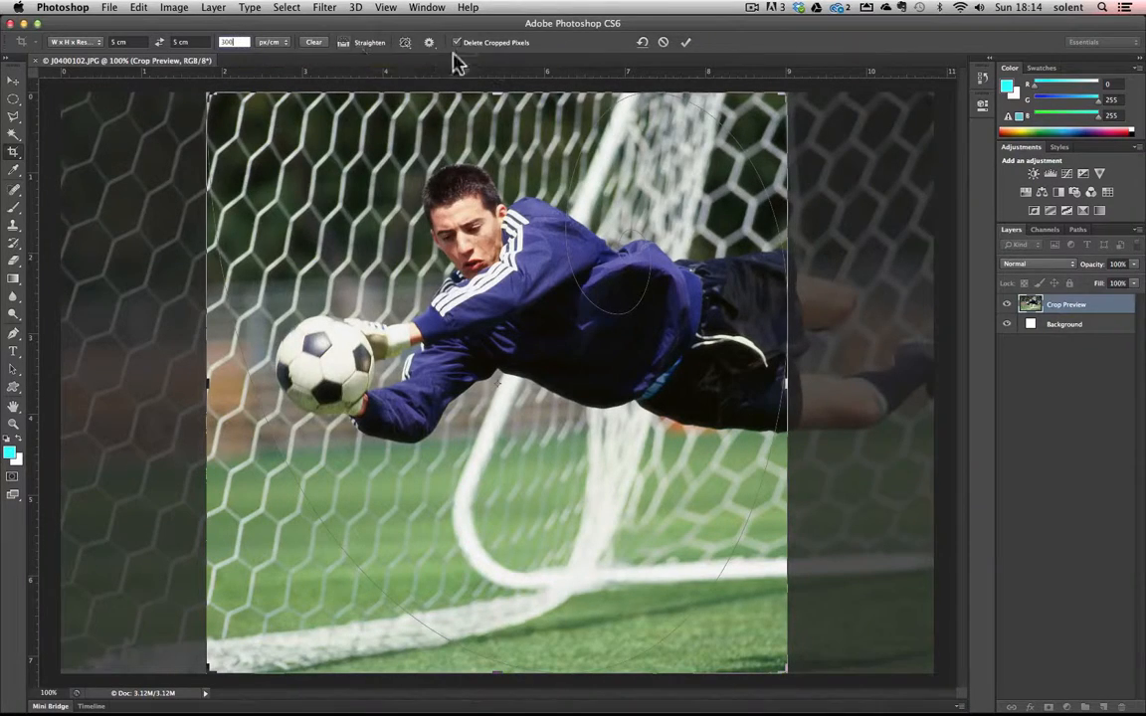
# Step: Using the Grid crop overlay, tighten the square frame around the goalkeeper and ball, and commit the crop
pyautogui.click(406, 44)
pyautogui.click(420, 66)
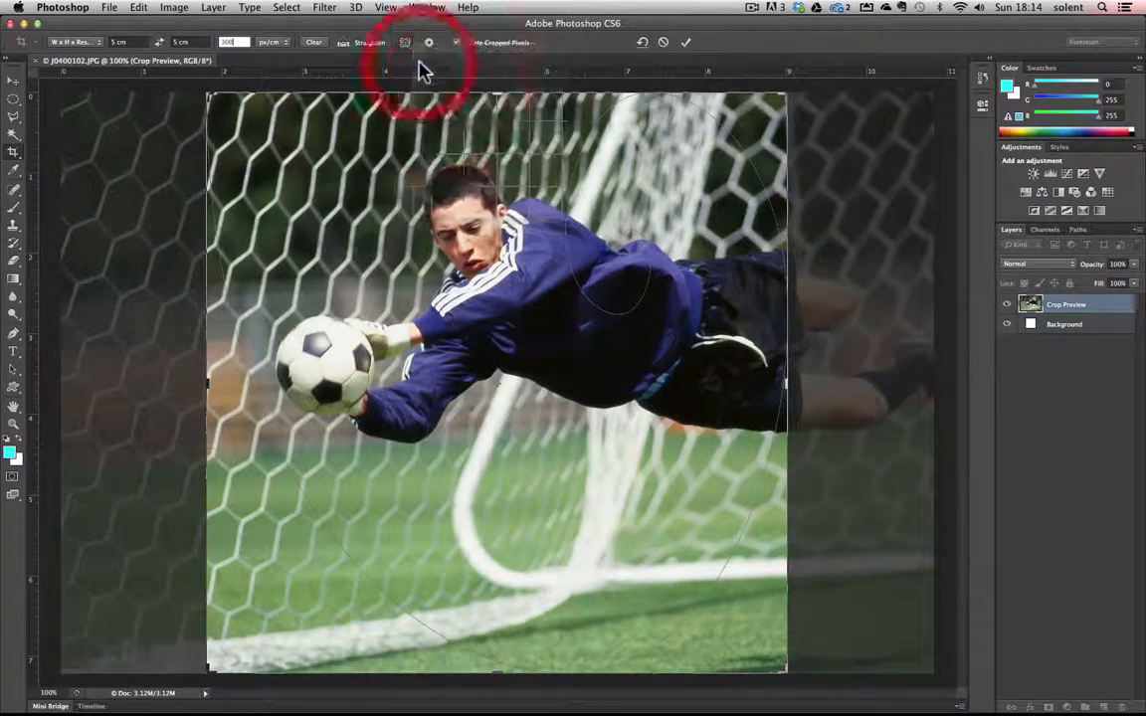
pyautogui.press('super+minus')
pyautogui.click(586, 354)
pyautogui.moveTo(586, 354)
pyautogui.mouseDown()
pyautogui.moveTo(593, 341)
pyautogui.moveTo(590, 405)
pyautogui.moveTo(588, 339)
pyautogui.moveTo(586, 361)
pyautogui.moveTo(574, 362)
pyautogui.mouseUp()
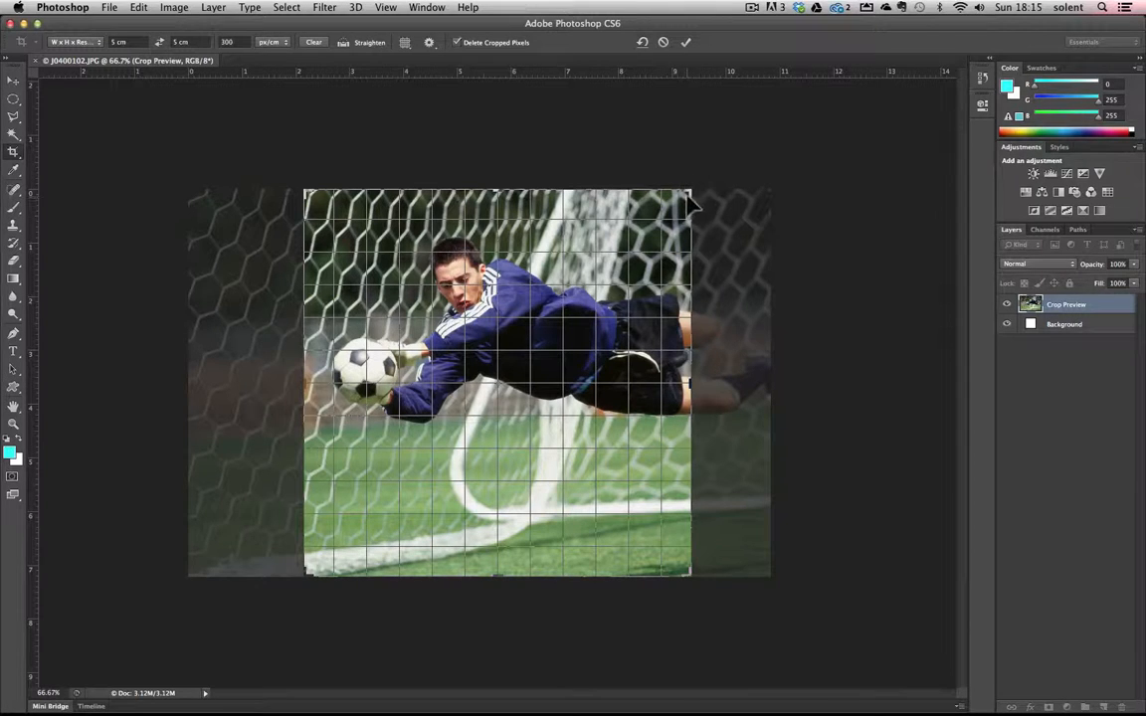
pyautogui.moveTo(690, 184); pyautogui.dragTo(675, 198)
pyautogui.moveTo(620, 325)
pyautogui.mouseDown()
pyautogui.moveTo(627, 317)
pyautogui.moveTo(617, 334)
pyautogui.mouseUp()
pyautogui.click(682, 41)
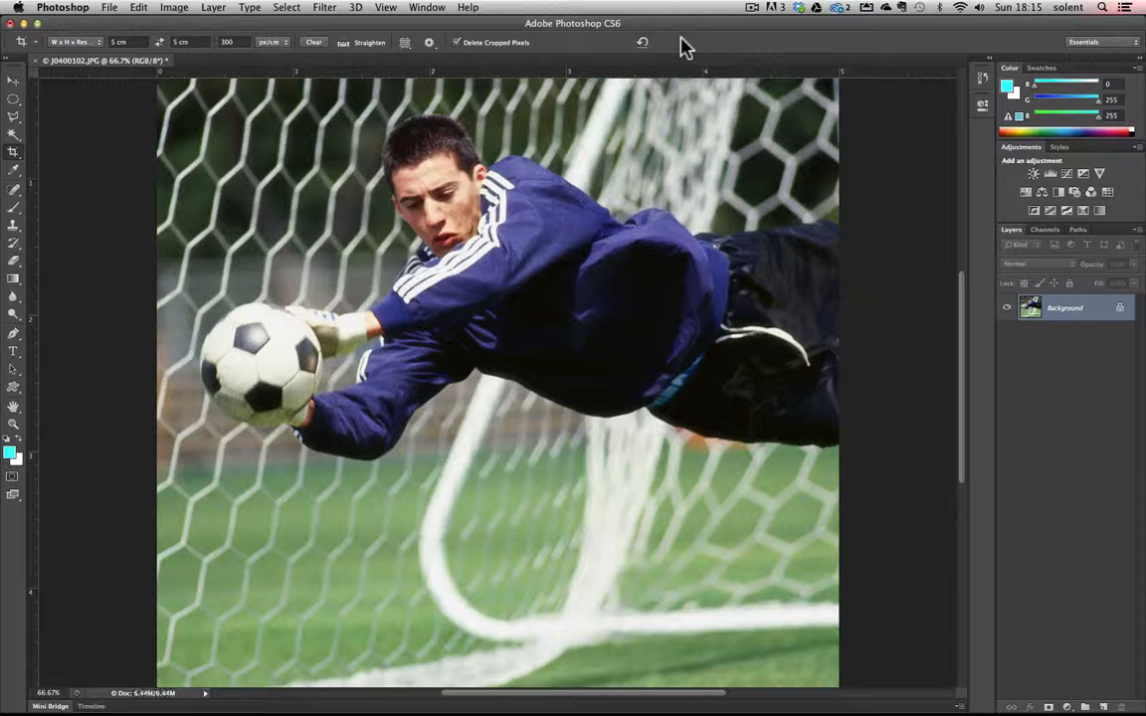
# Step: Inspect the cropped goalkeeper photo at 100% magnification
pyautogui.click(14, 425)
pyautogui.click(307, 42)
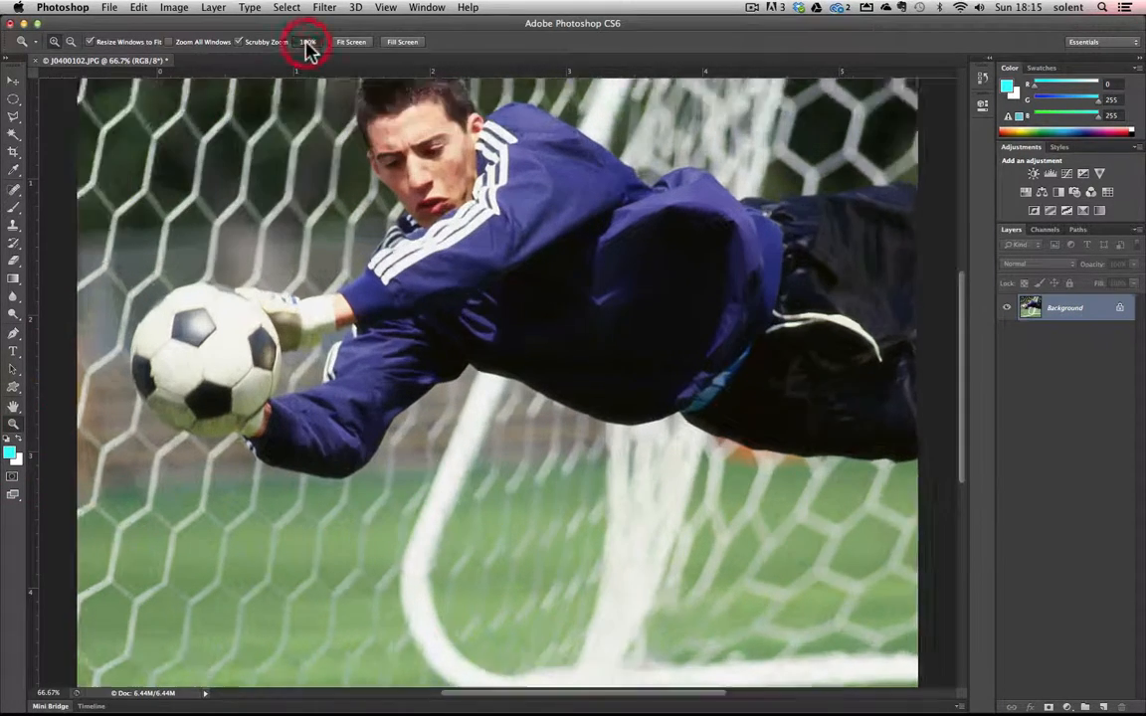
pyautogui.moveTo(972, 371); pyautogui.dragTo(975, 336)
pyautogui.moveTo(504, 694); pyautogui.dragTo(561, 691)
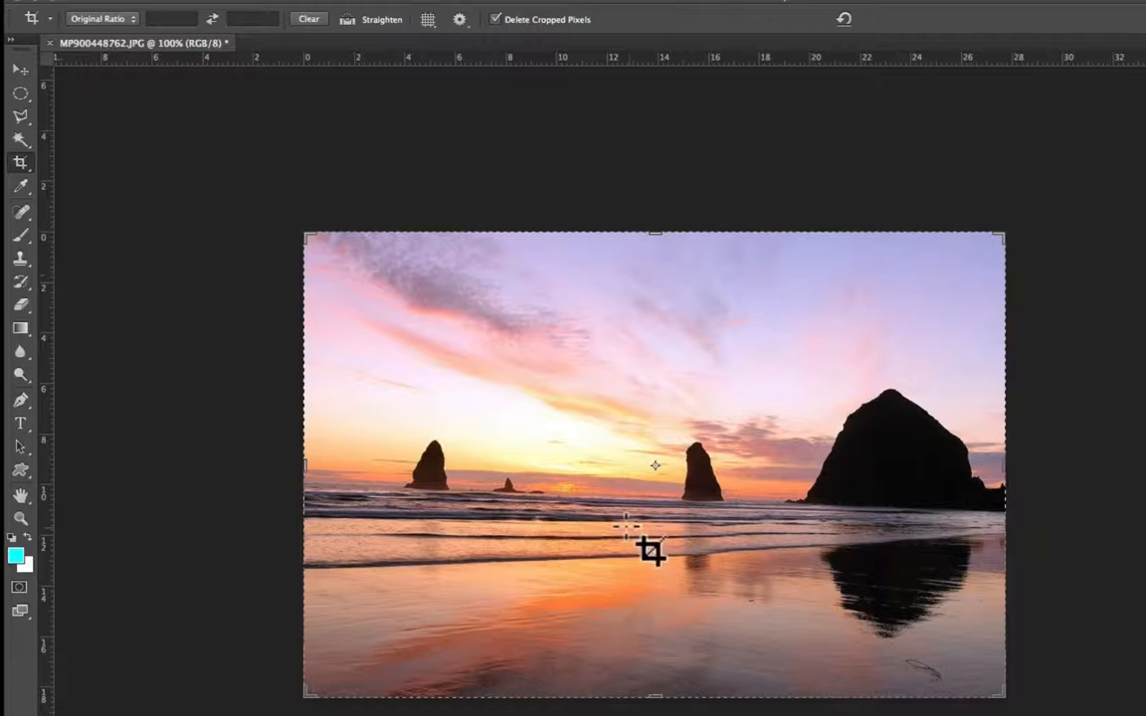
# Step: Reselect the Crop tool for the sunset beach photo and clear its Original Ratio setting
pyautogui.click(22, 71)
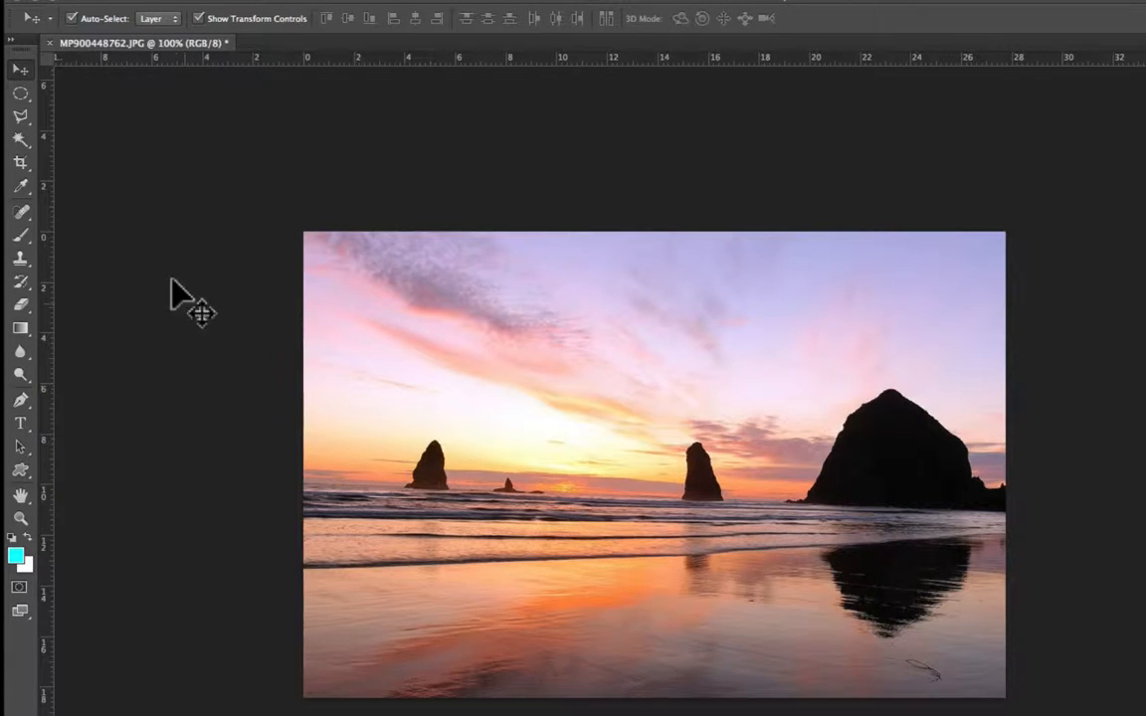
pyautogui.click(22, 160)
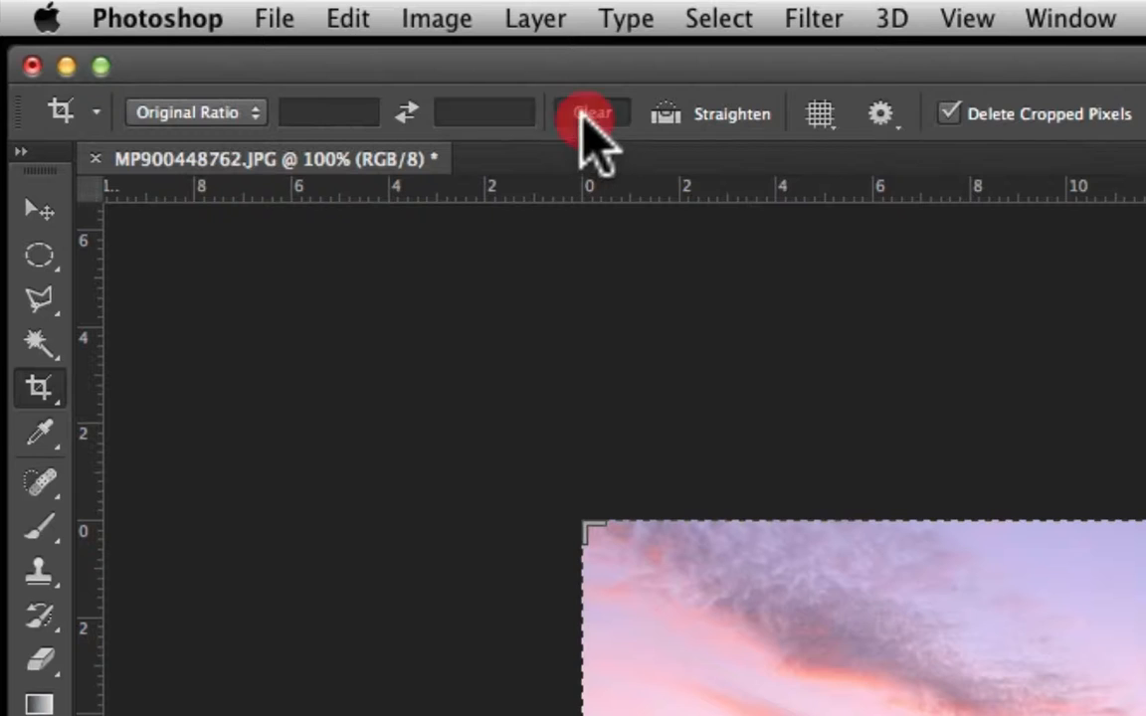
pyautogui.click(304, 24)
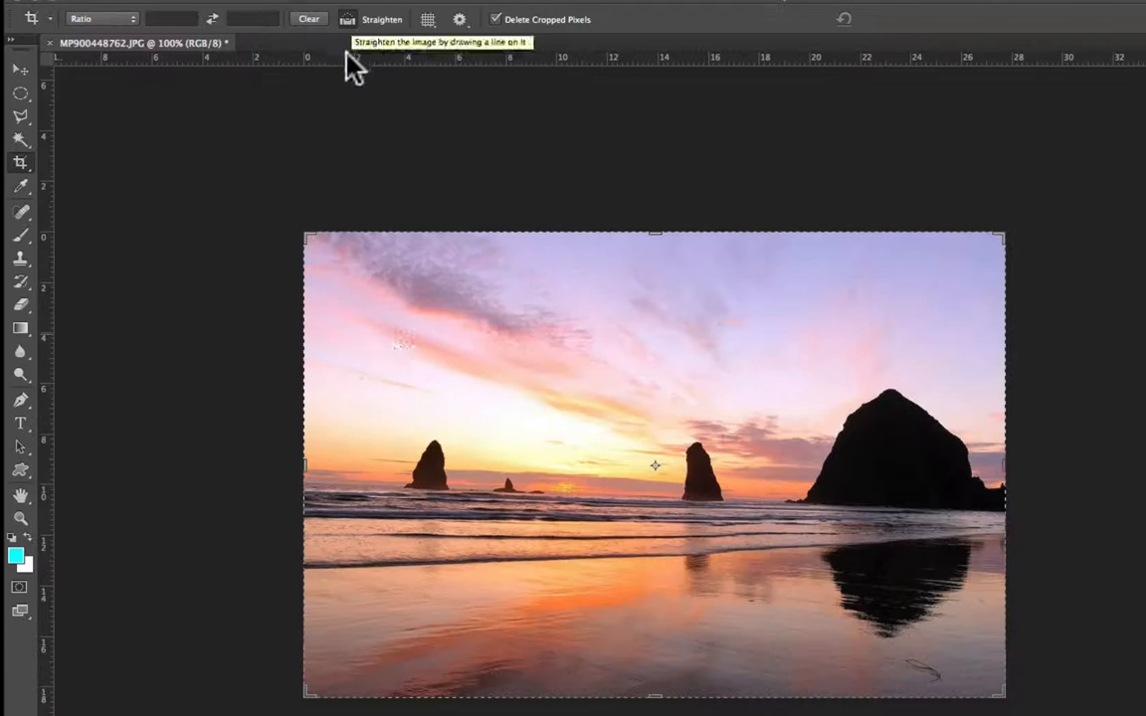
# Step: Straighten the beach photo along the sea horizon with the Crop tool's Straighten option and commit the crop
pyautogui.click(665, 113)
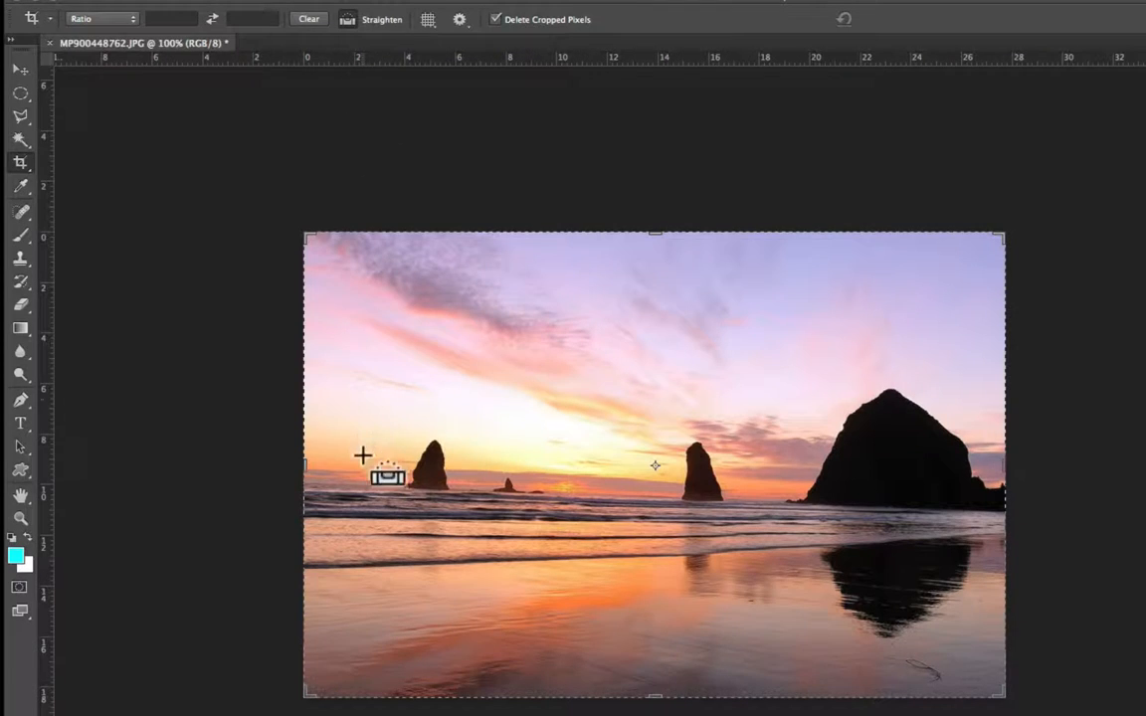
pyautogui.moveTo(315, 479); pyautogui.dragTo(953, 508)
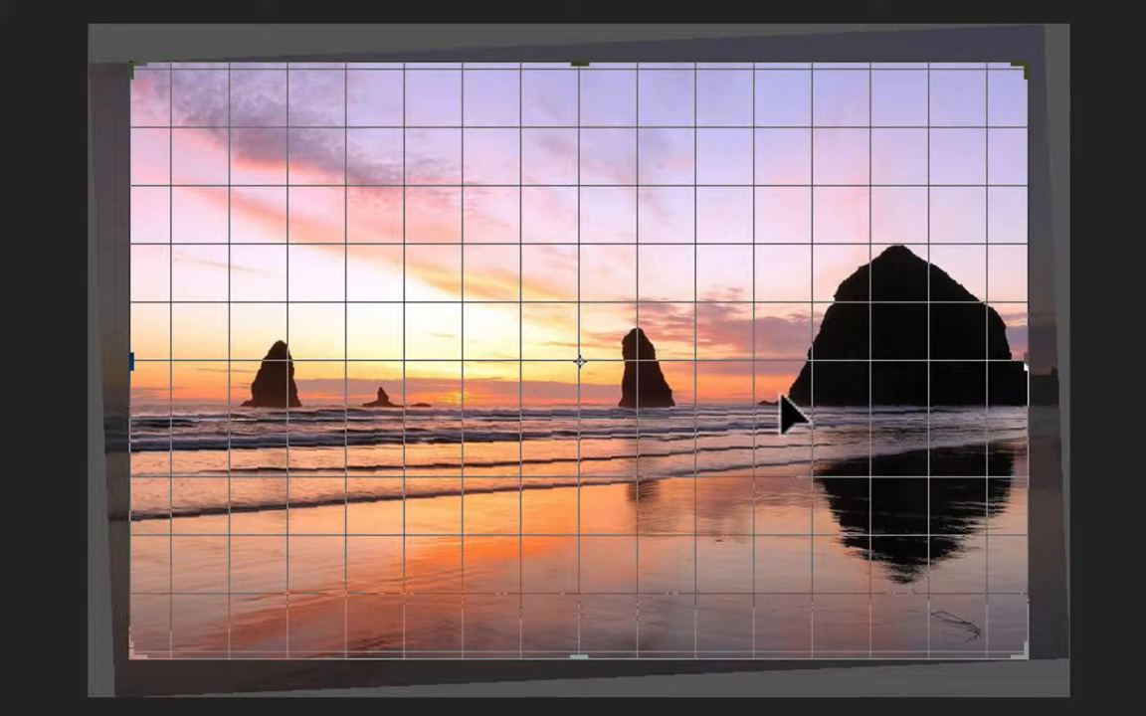
pyautogui.press('Return')
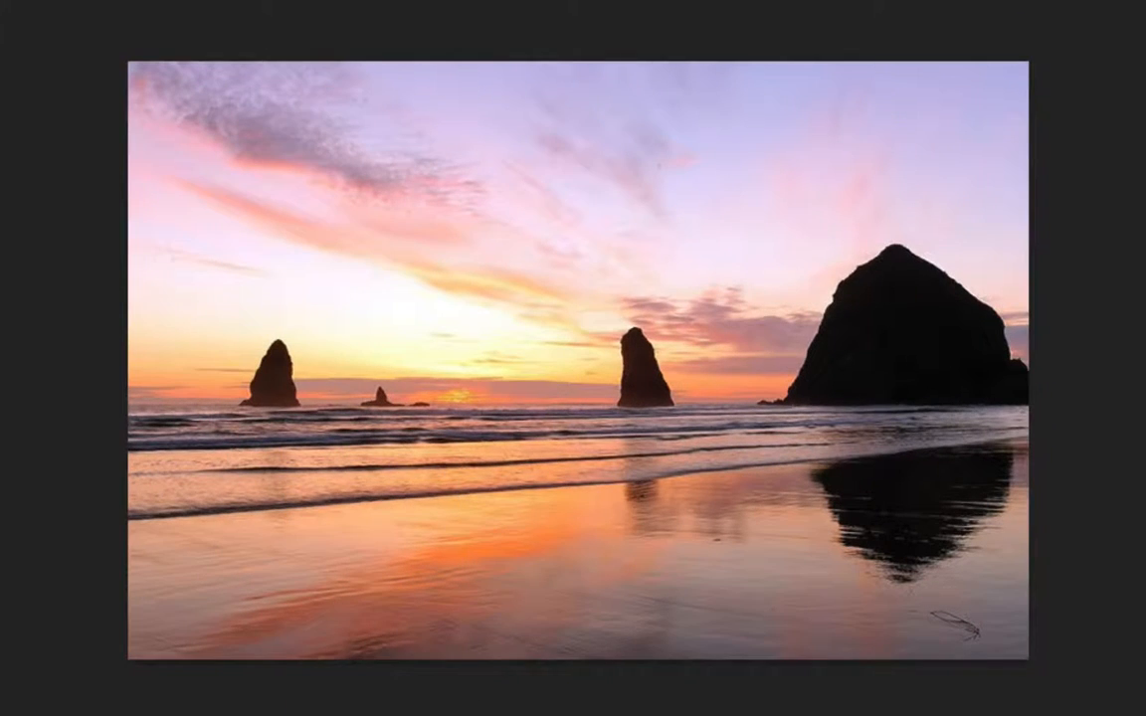
pyautogui.press('c')
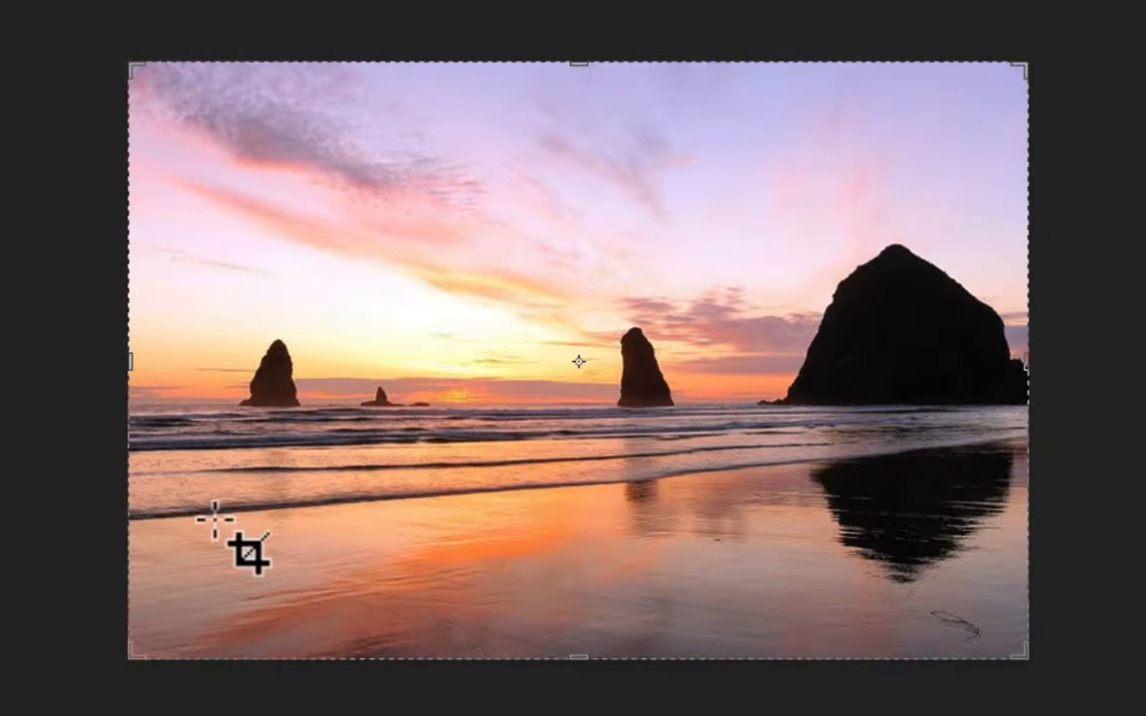